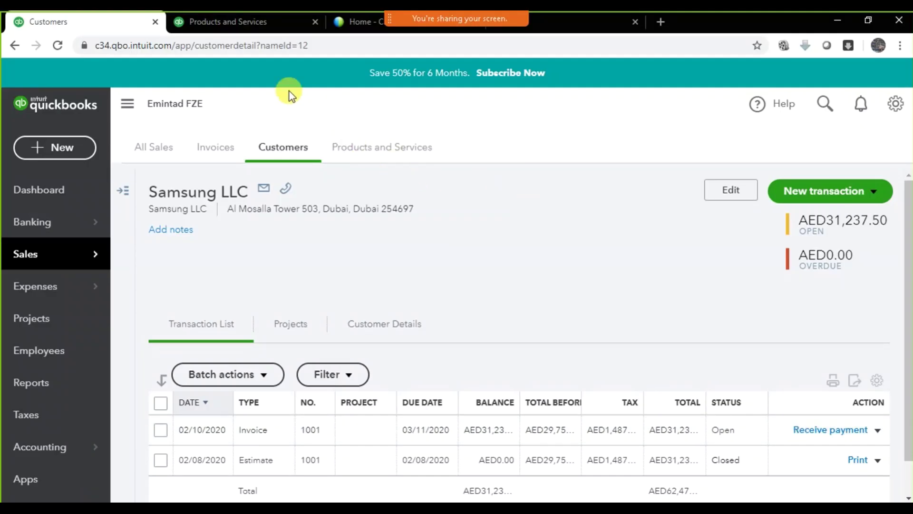
Go from the Products and Services tab to the Reports page.
left_click(257, 22)
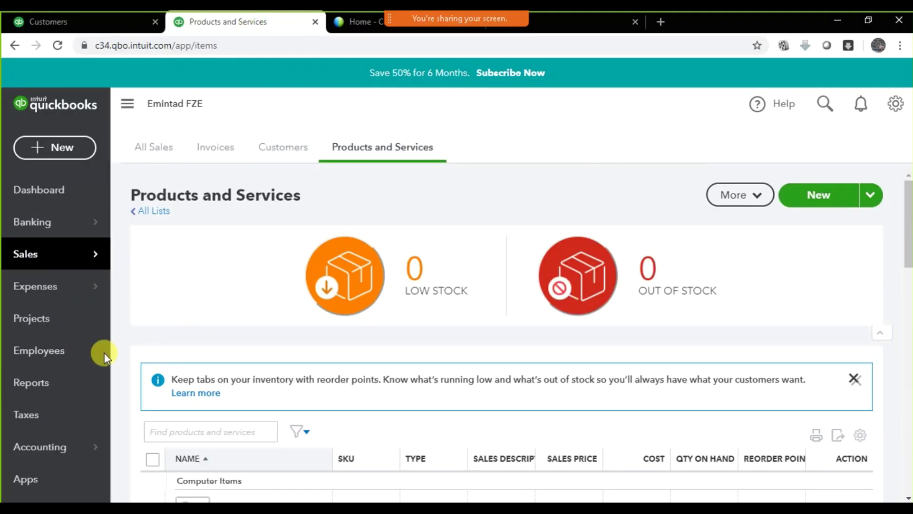
left_click(42, 382)
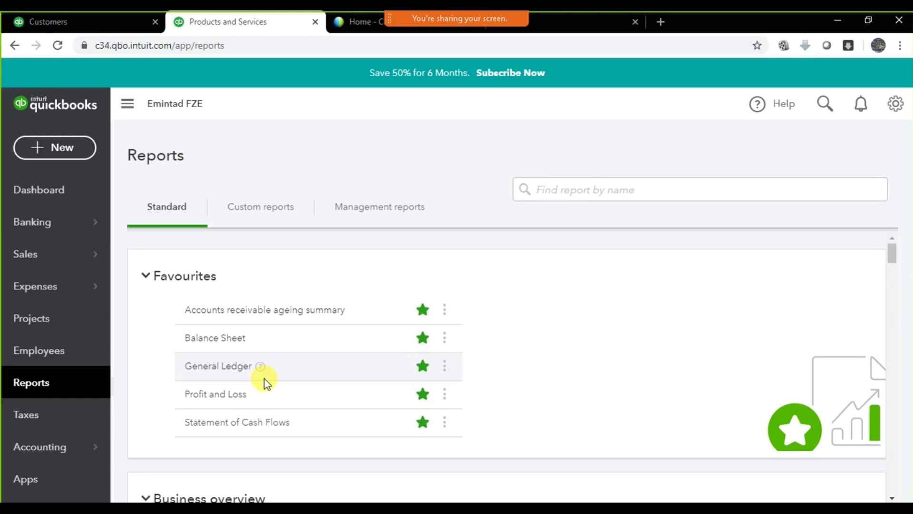
Star Customer Balance Detail under Who owes you and run that report.
scroll(267, 380, "down", 15)
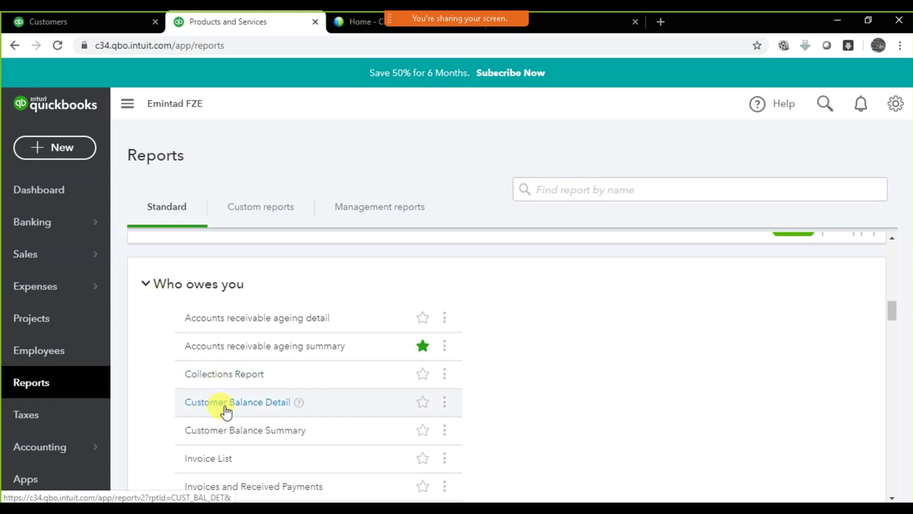
left_click(422, 402)
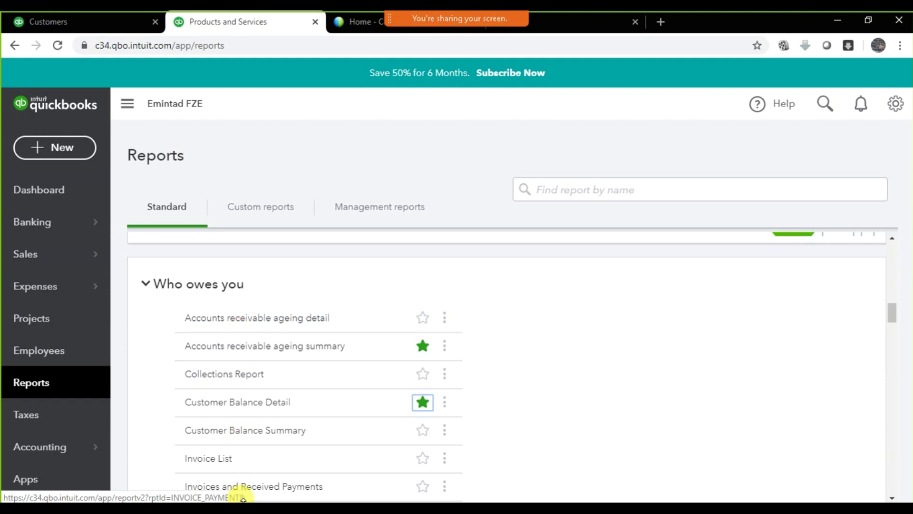
scroll(272, 451, "down", 1)
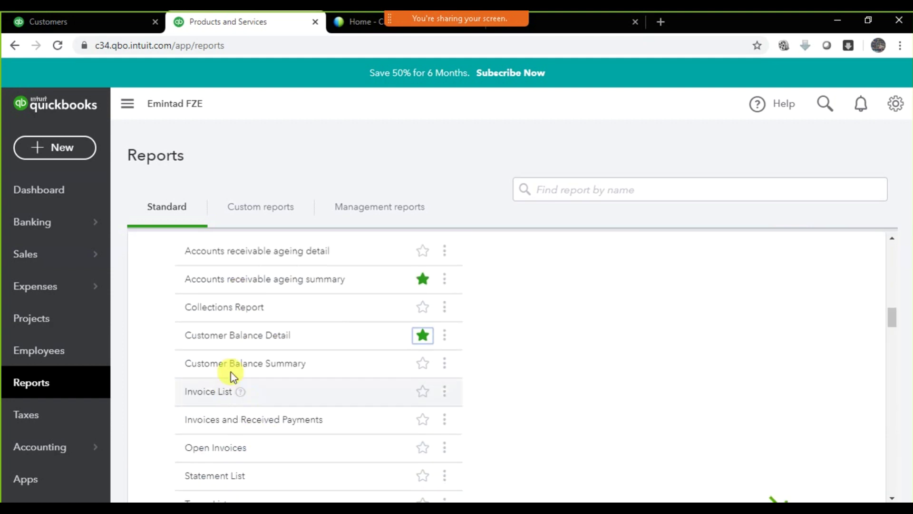
left_click(235, 335)
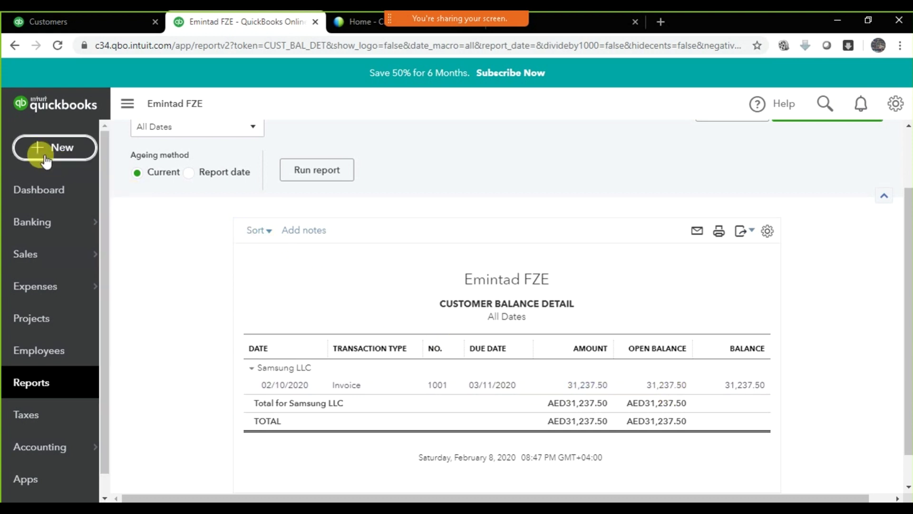
Start a Receive Payment for Samsung LLC dated 02/16/2020.
left_click(81, 23)
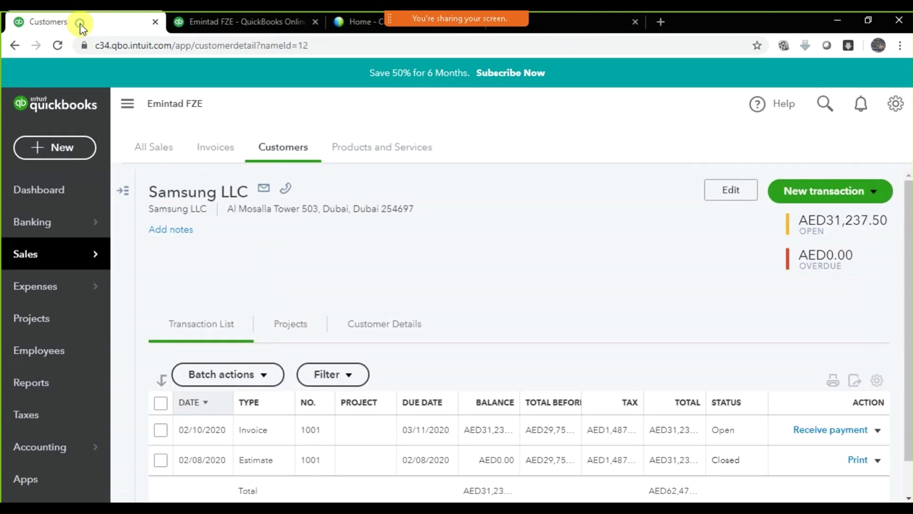
left_click(44, 148)
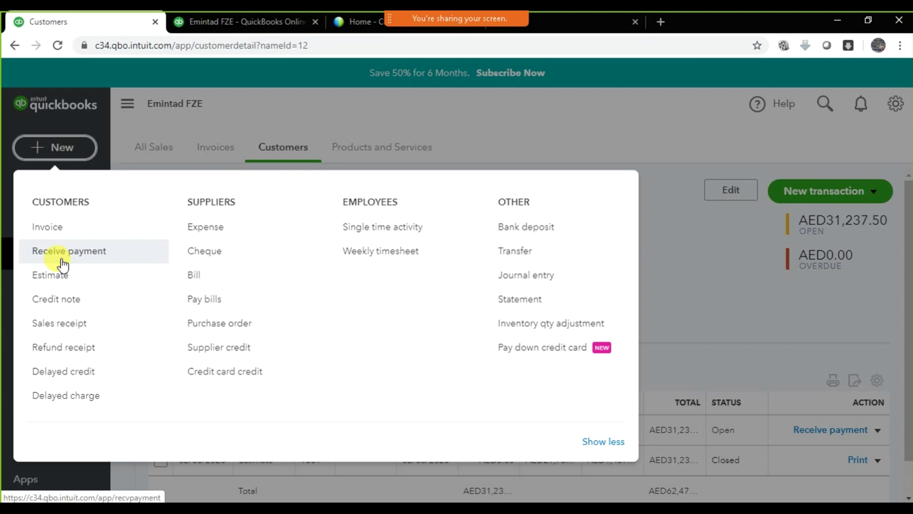
left_click(62, 252)
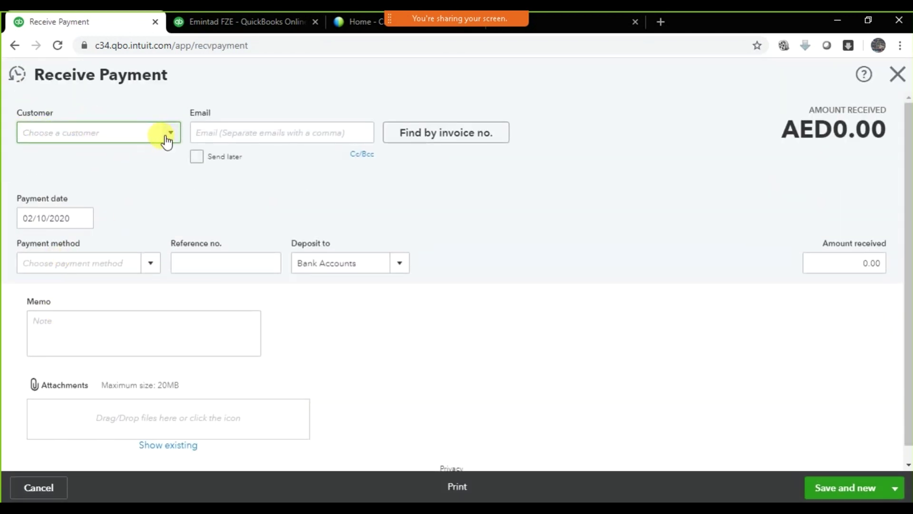
left_click(166, 138)
left_click(82, 260)
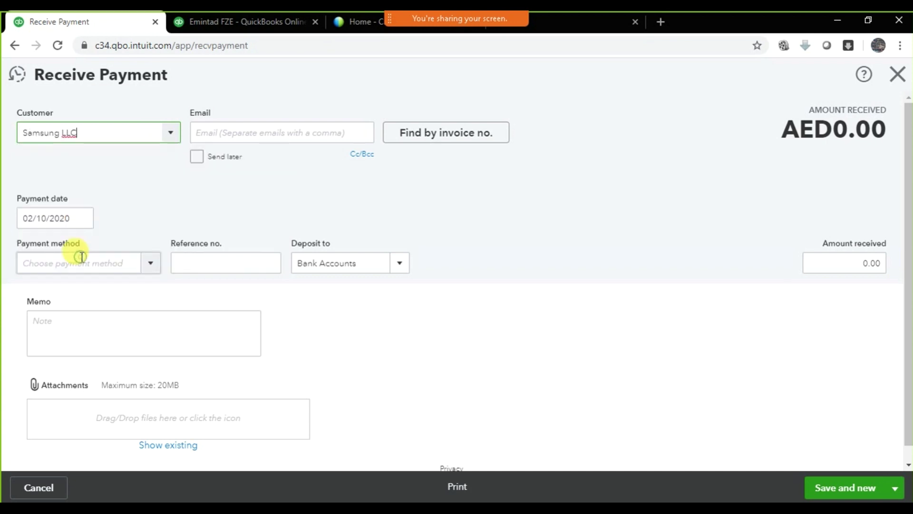
left_click(295, 137)
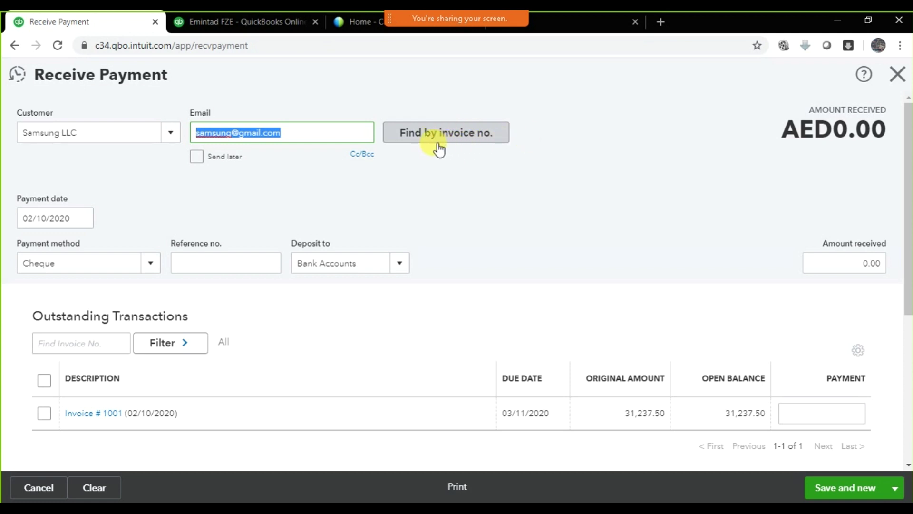
left_click(83, 223)
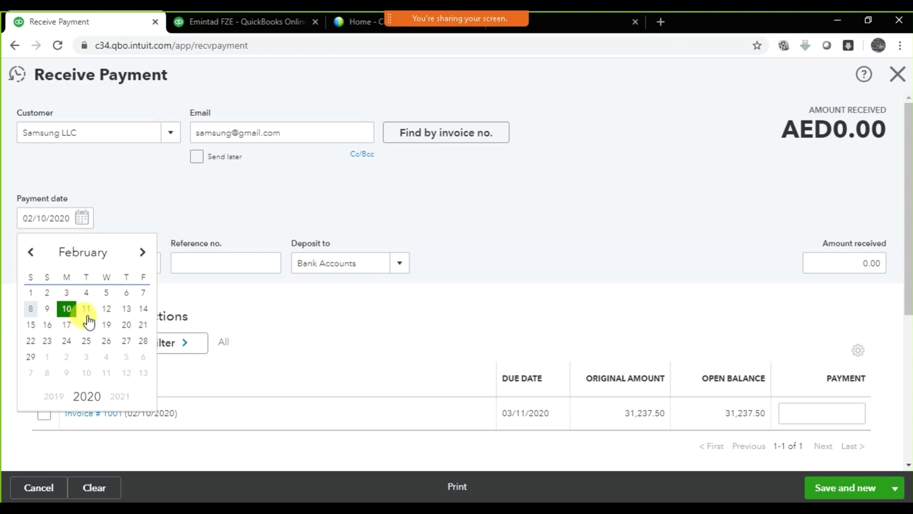
left_click(50, 326)
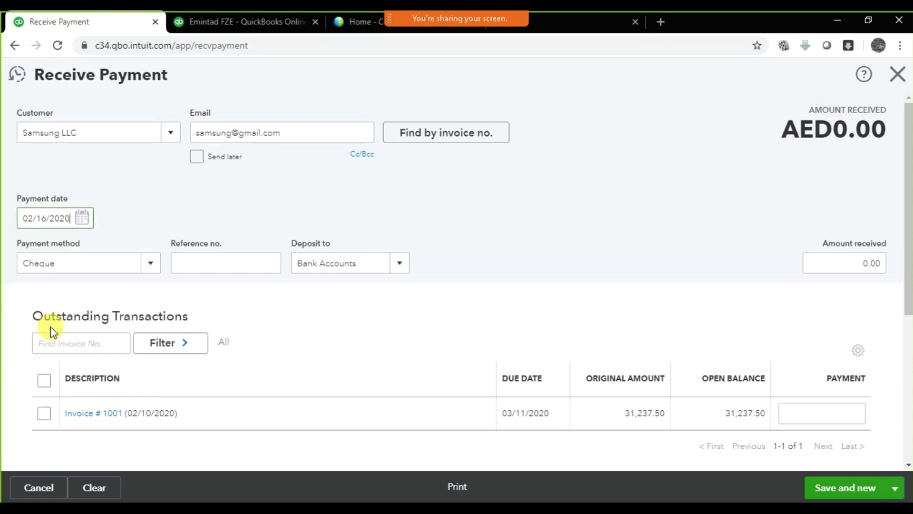
left_click(145, 276)
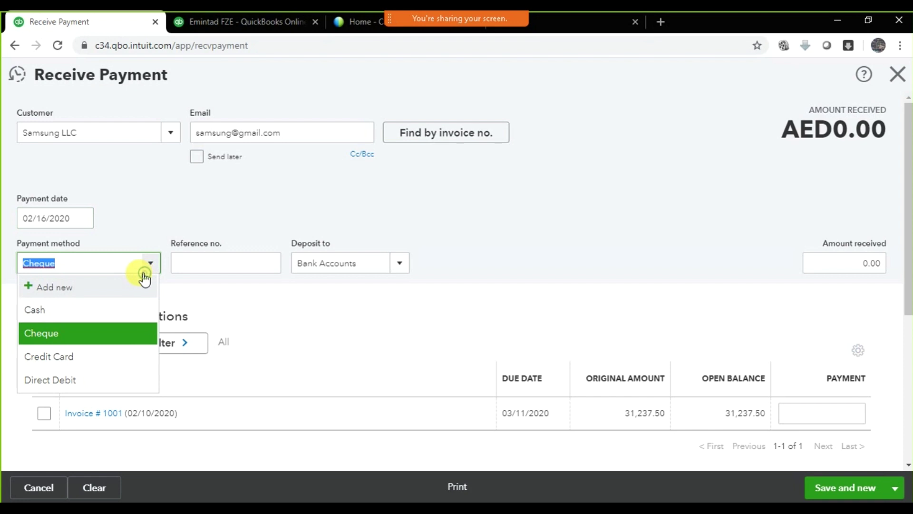
left_click(67, 333)
left_click(227, 262)
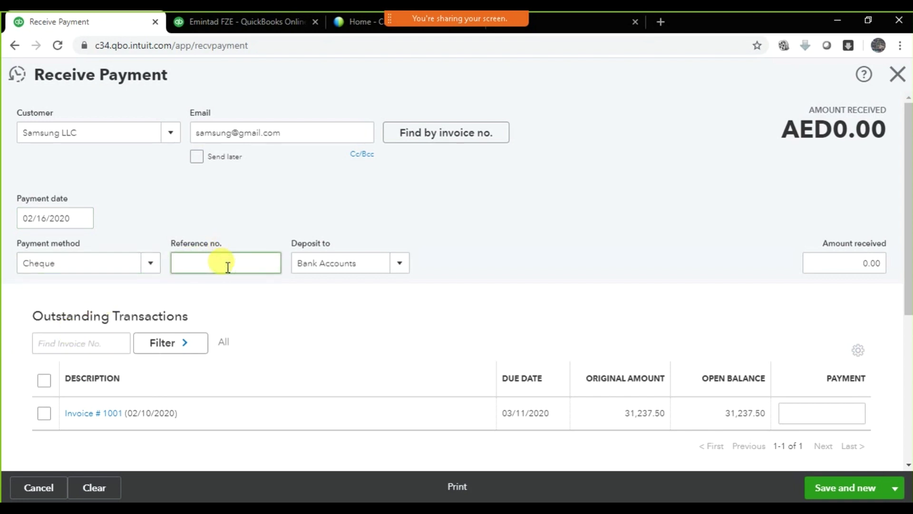
type("78976431980")
left_click(401, 262)
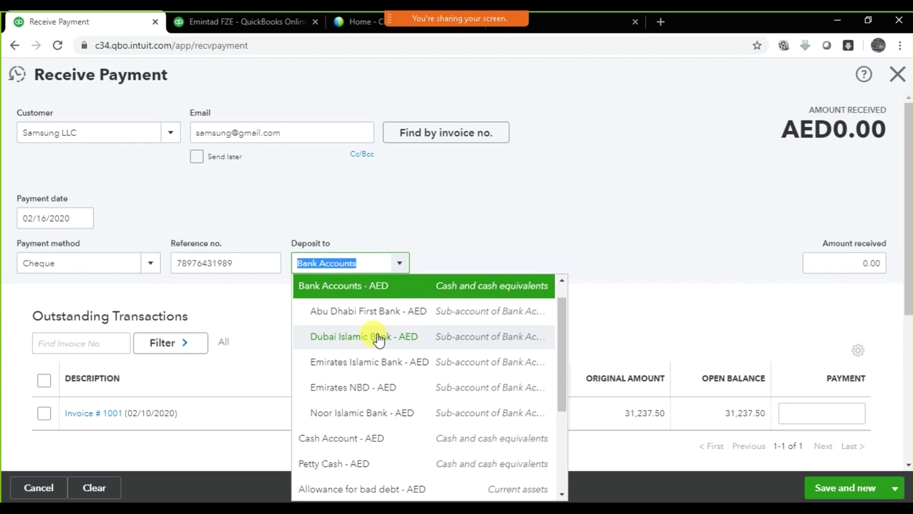
left_click(379, 338)
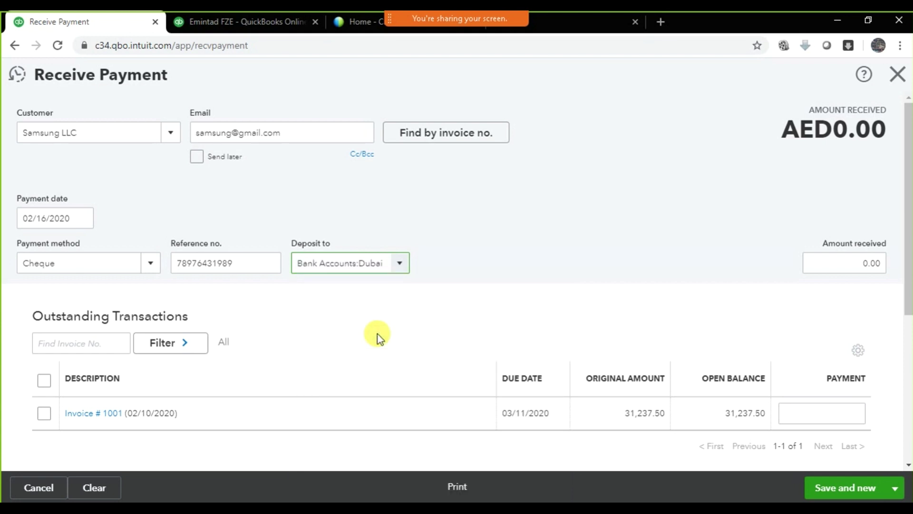
scroll(378, 334, "down", 3)
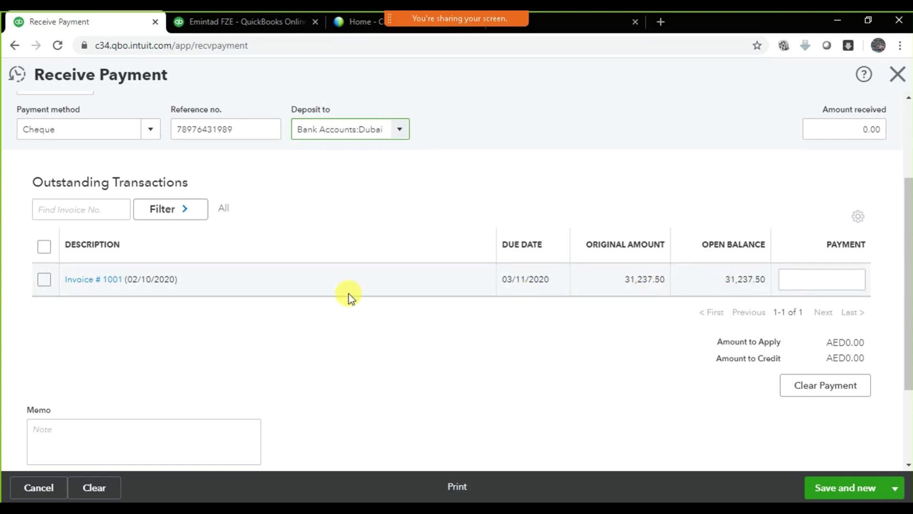
Apply 25,000.00 to invoice 1001 against its 31,237.50 open balance.
left_click(44, 280)
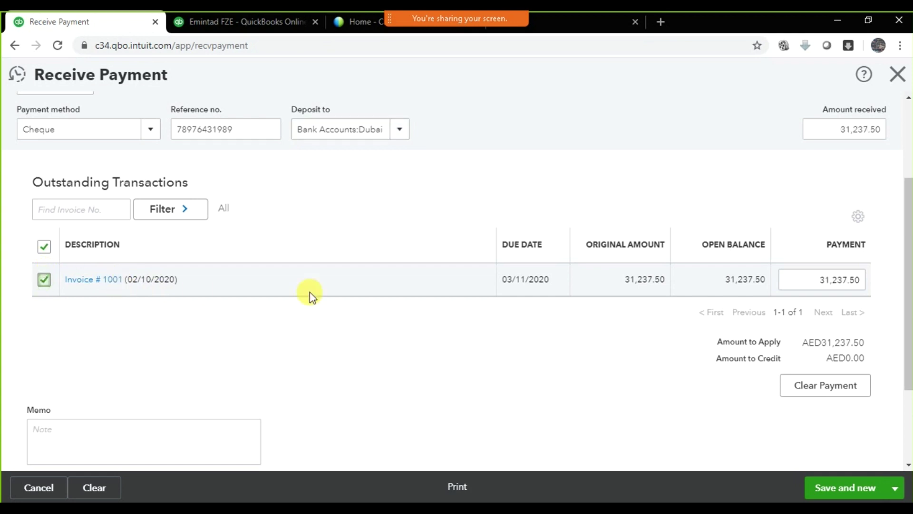
left_click_drag(805, 275, 868, 281)
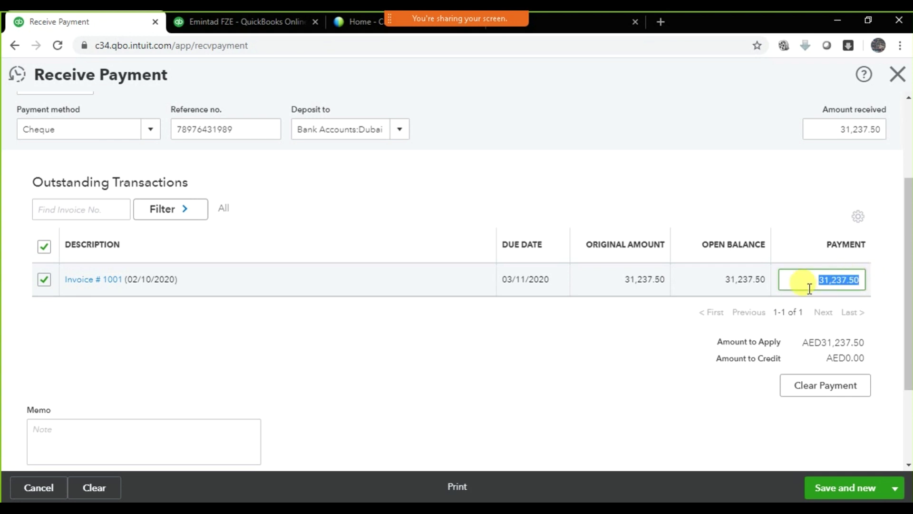
left_click(46, 281)
left_click(831, 276)
type("25000")
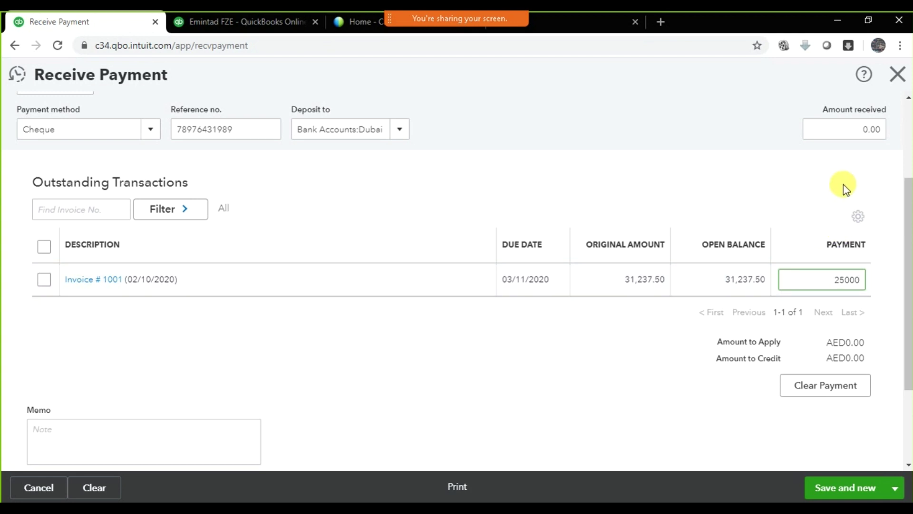
left_click(849, 161)
left_click_drag(825, 126, 890, 130)
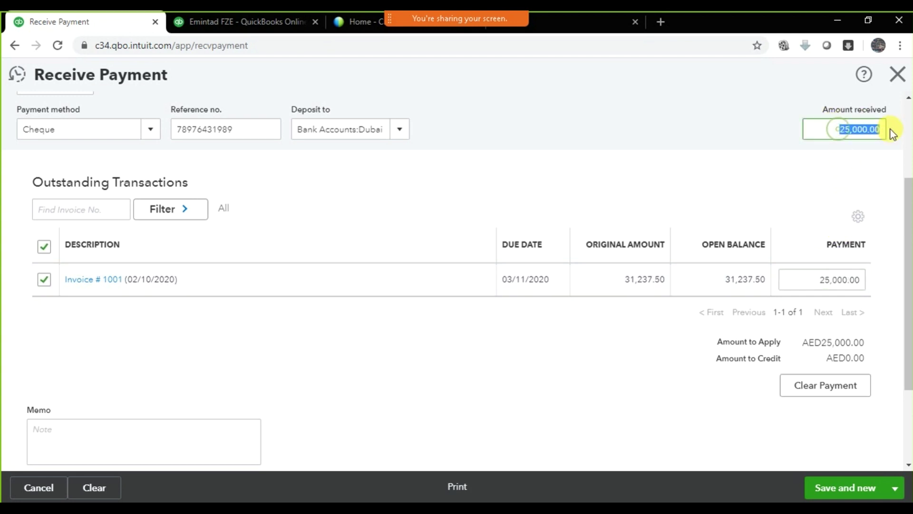
left_click_drag(826, 126, 876, 138)
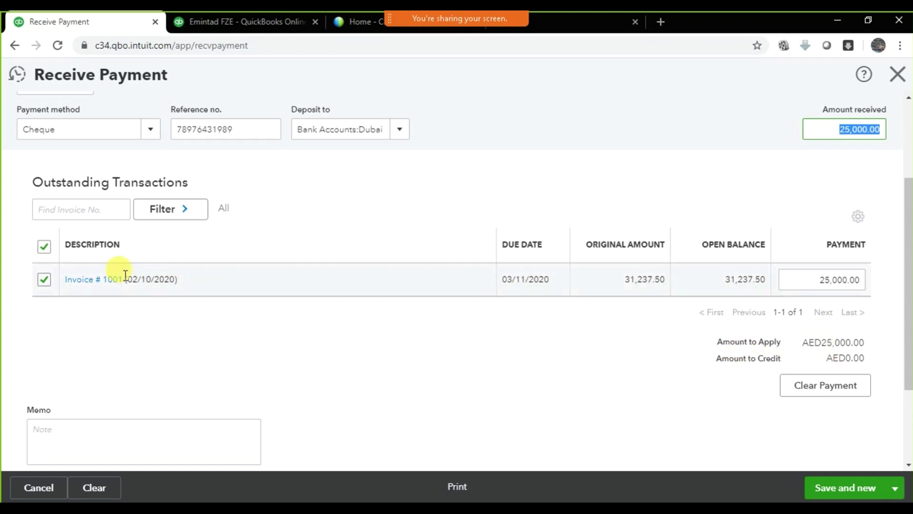
left_click(894, 487)
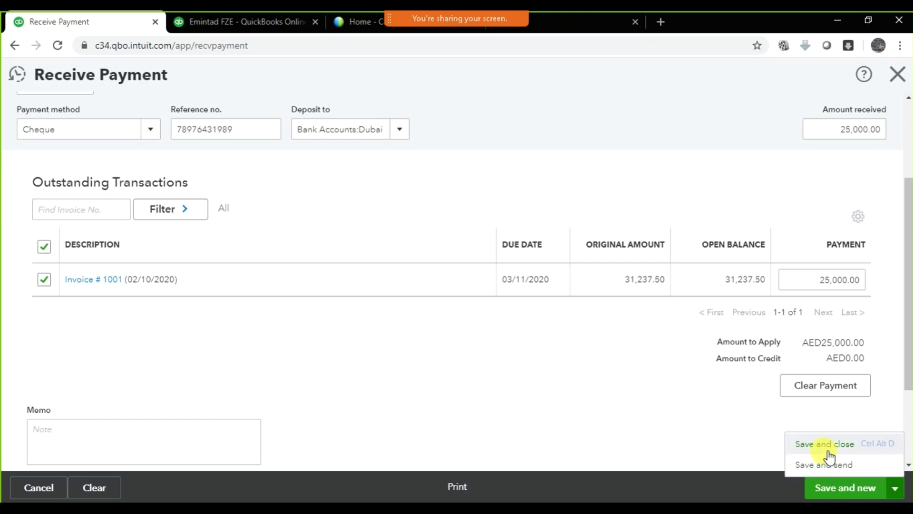
Add the memo 'Partial Payment Received from Samsung' and save and close the payment.
left_click(204, 441)
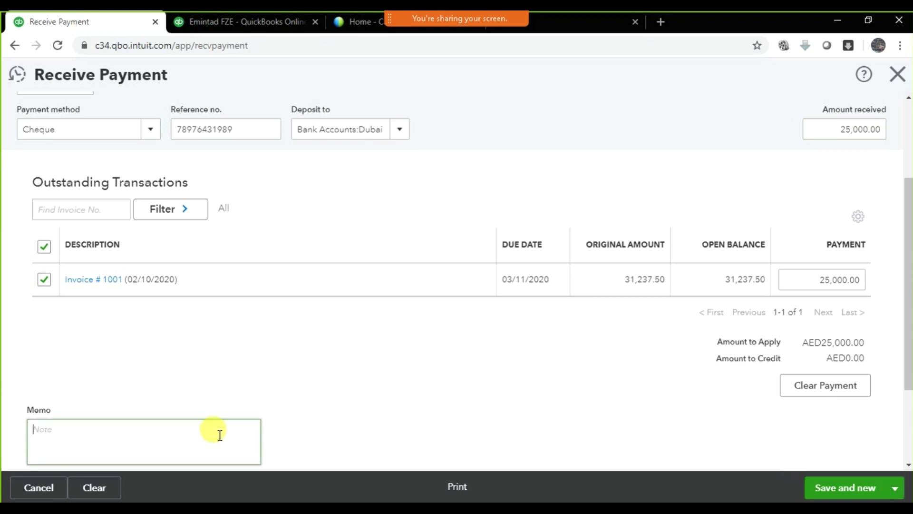
type("Partial Payem")
key("BackSpace")
key("BackSpace")
type("ment Reec")
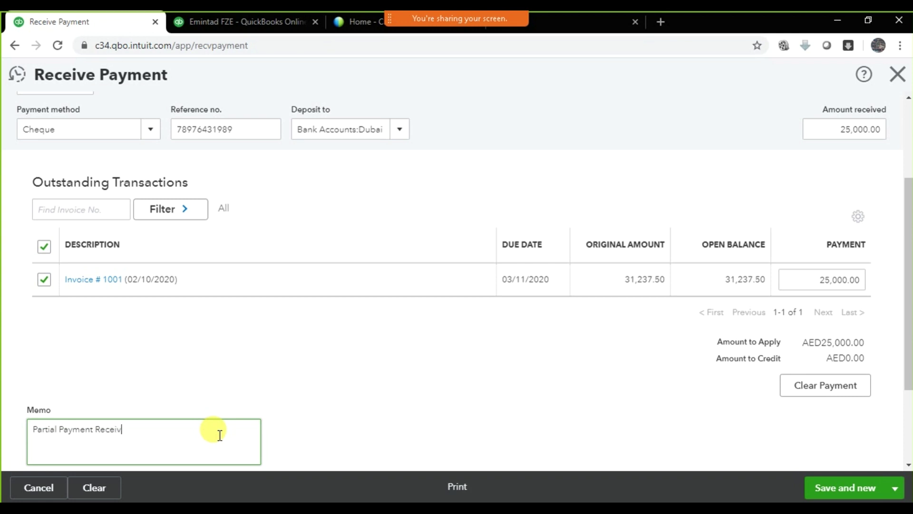
type("ived b")
type("ri")
key("BackSpace")
type("o")
key("BackSpace")
type("om SA")
key("BackSpace")
type("amsung")
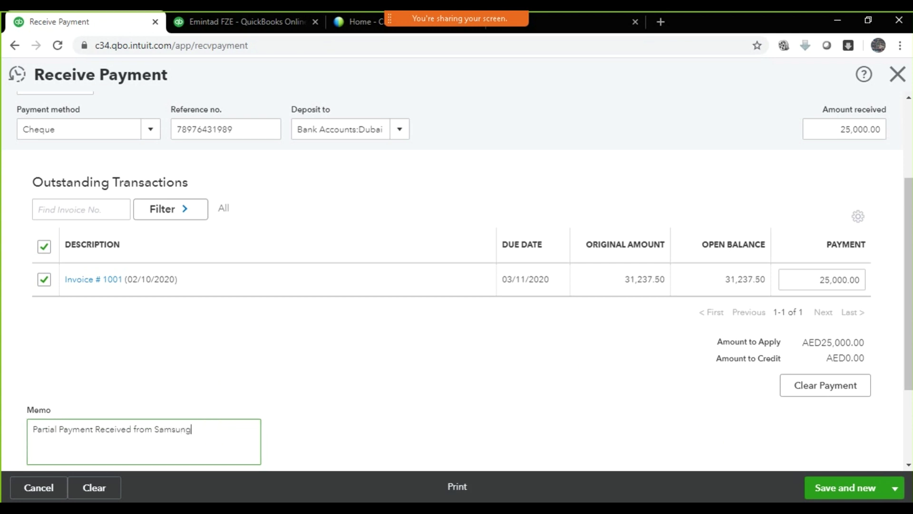
left_click(895, 488)
left_click(840, 445)
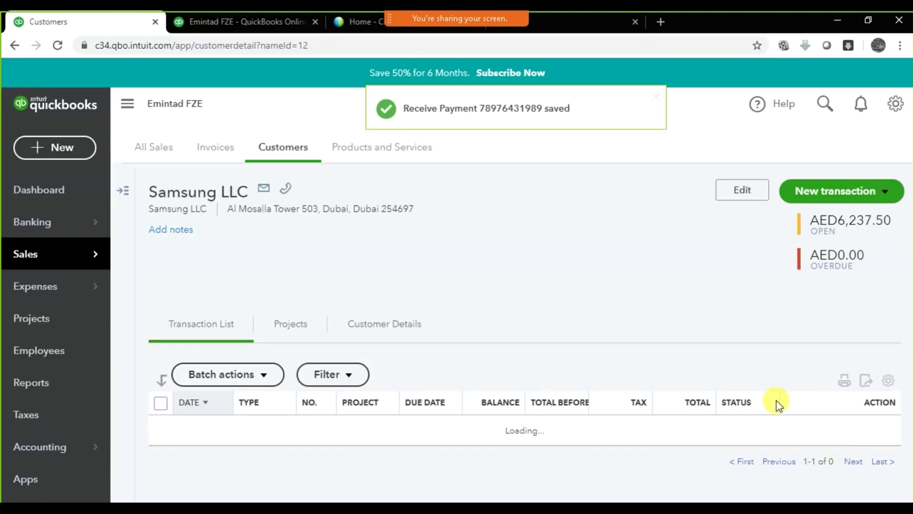
Reload the Customer Balance Detail report so invoice 1001 shows 6,237.50 open.
left_click(276, 22)
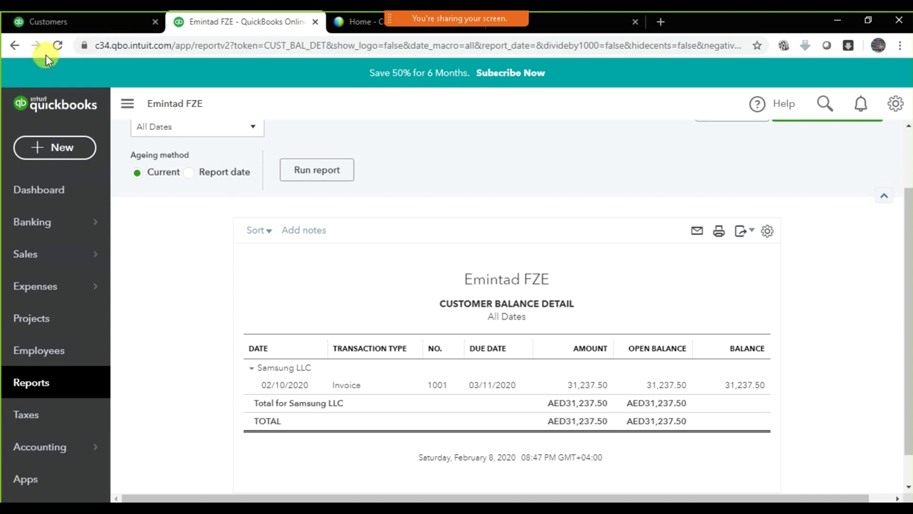
left_click(56, 47)
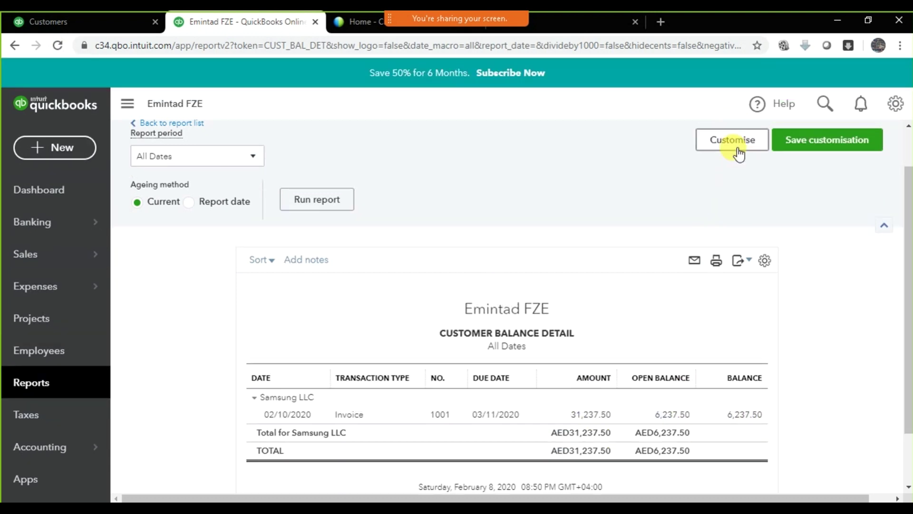
Set the report's A/R Paid filter to All and rerun it to show the -25,000.00 payment.
left_click(738, 155)
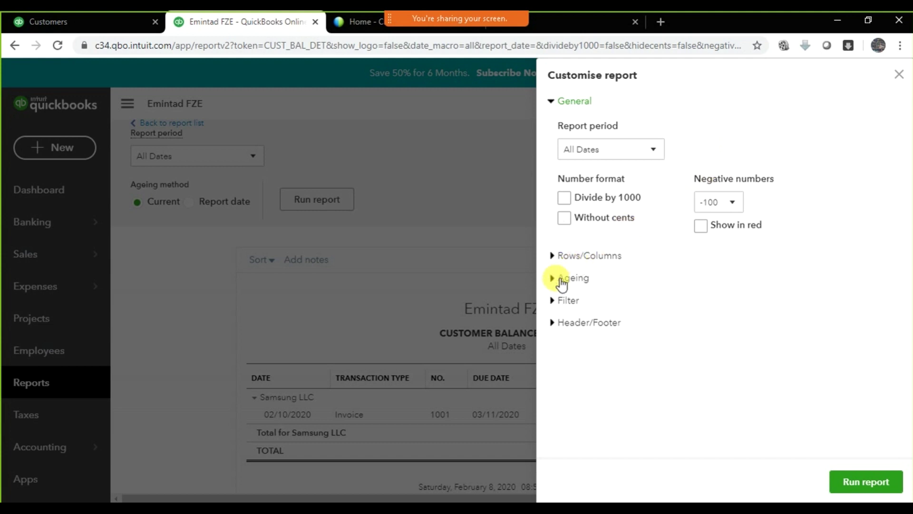
left_click(553, 305)
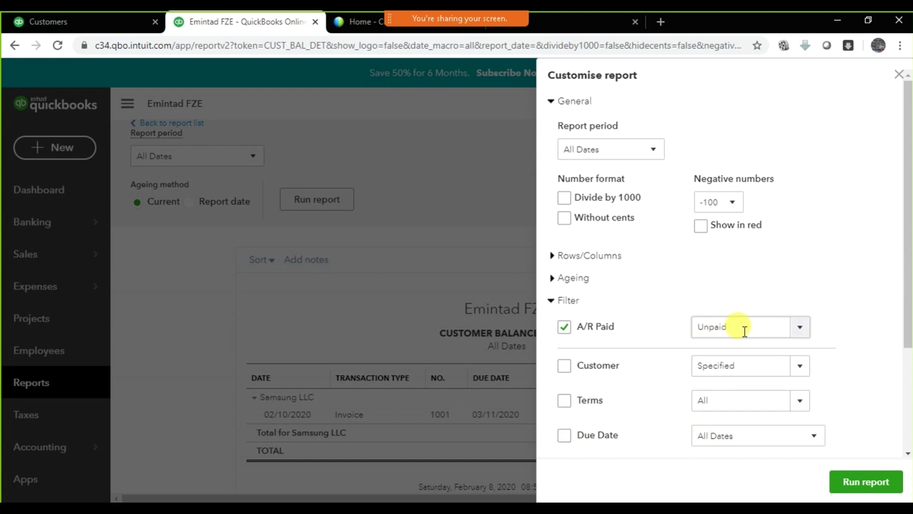
left_click(800, 328)
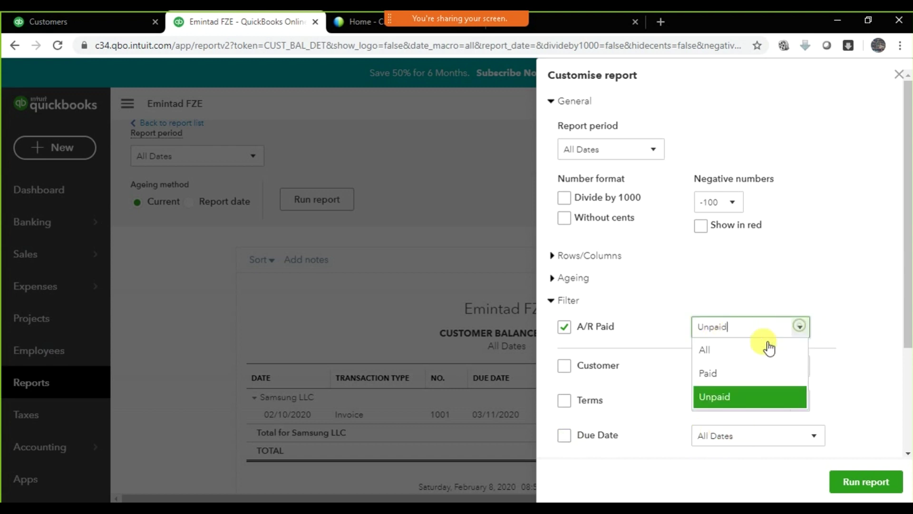
left_click(735, 360)
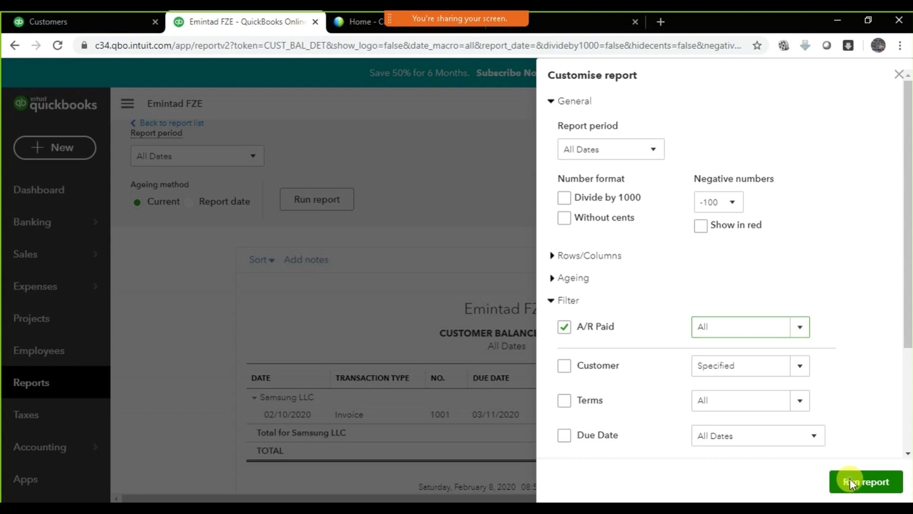
left_click(851, 483)
scroll(412, 422, "down", 2)
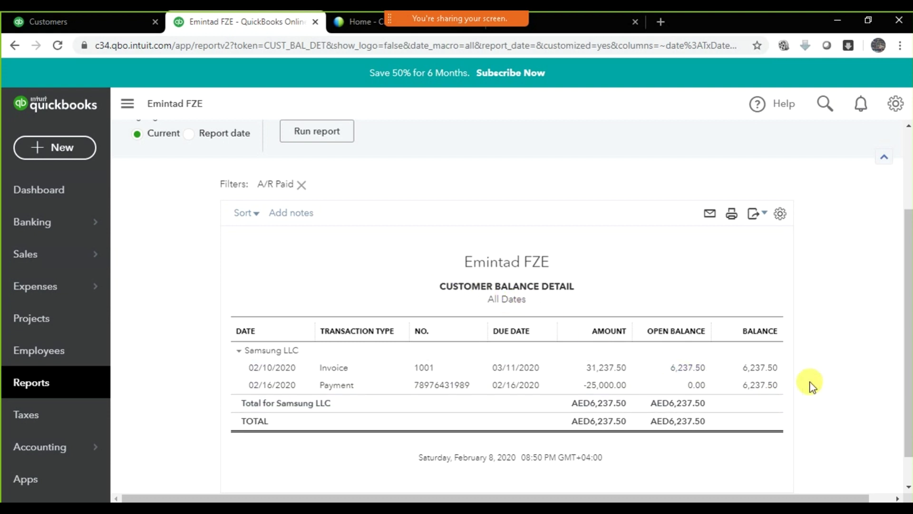
left_click(62, 22)
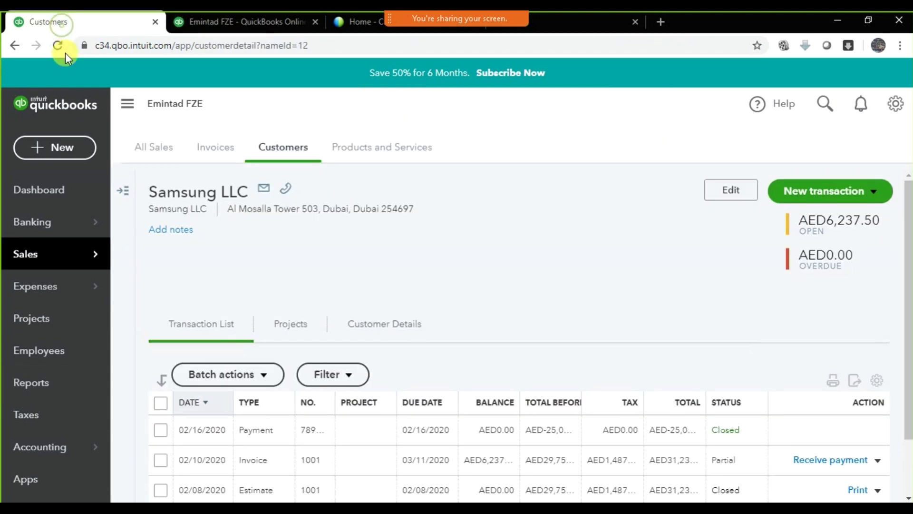
left_click(55, 148)
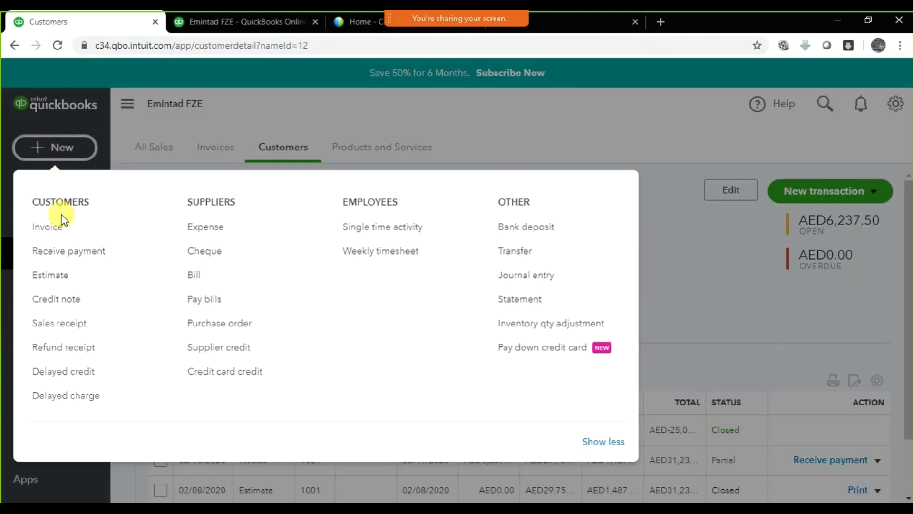
left_click(65, 257)
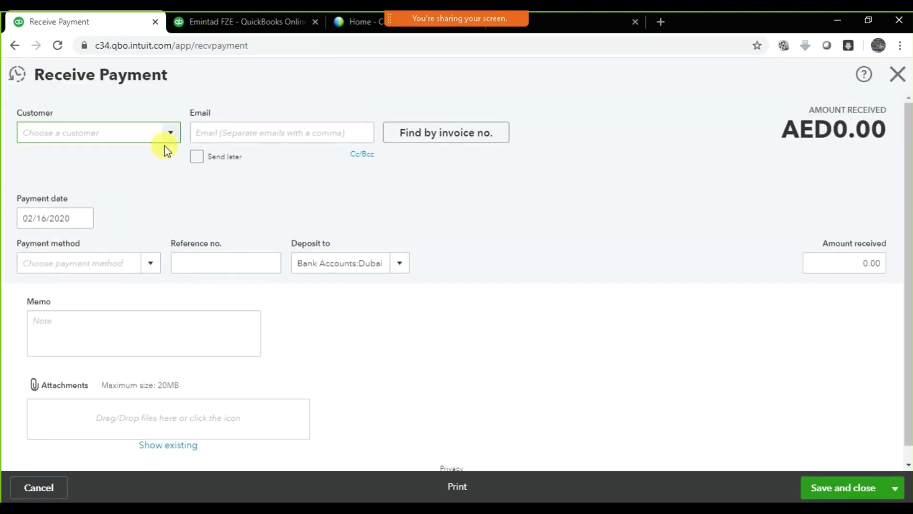
left_click(170, 132)
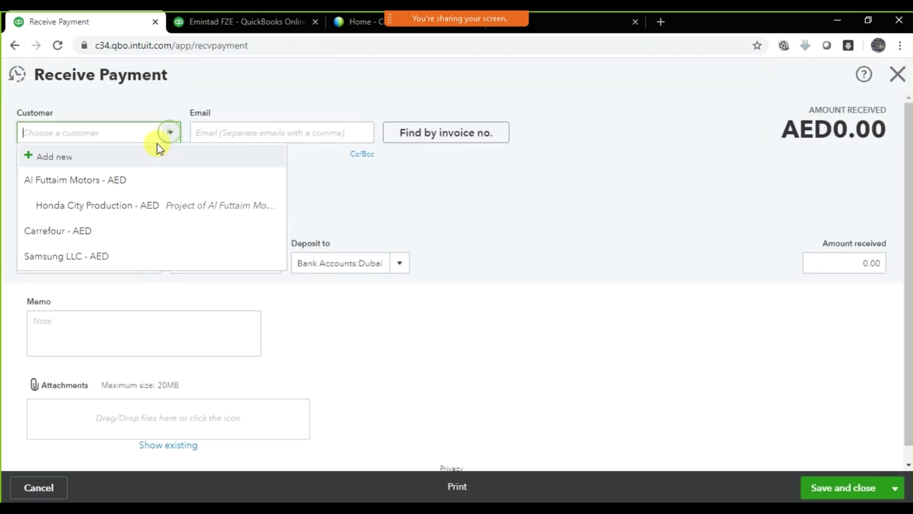
left_click(98, 256)
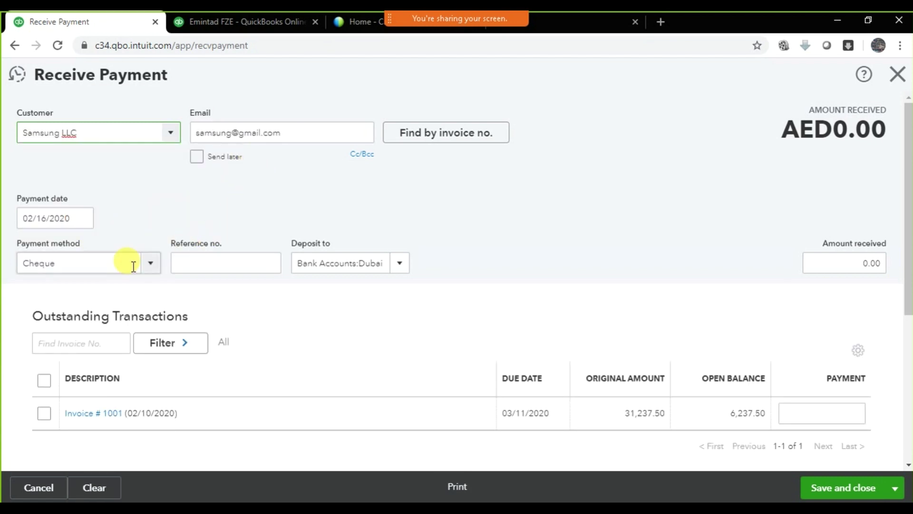
left_click(74, 218)
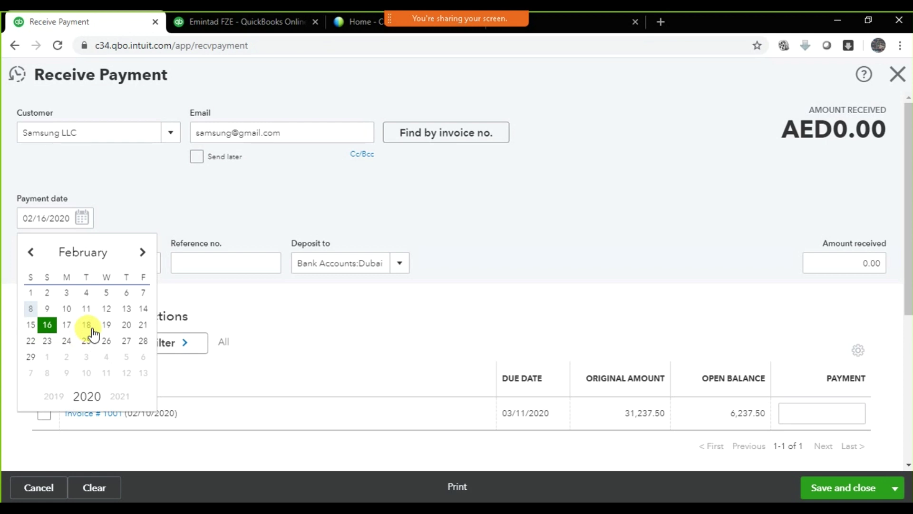
left_click(126, 325)
left_click(212, 262)
type("13654976431")
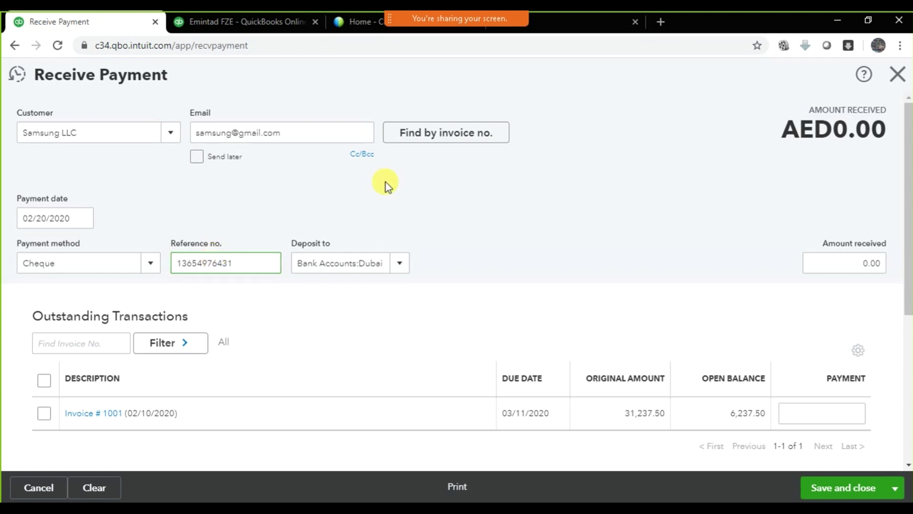
Deposit to Dubai Islamic Bank, apply 6,237.50 to invoice 1001, memo 'Full Payment Received', and save.
left_click(386, 263)
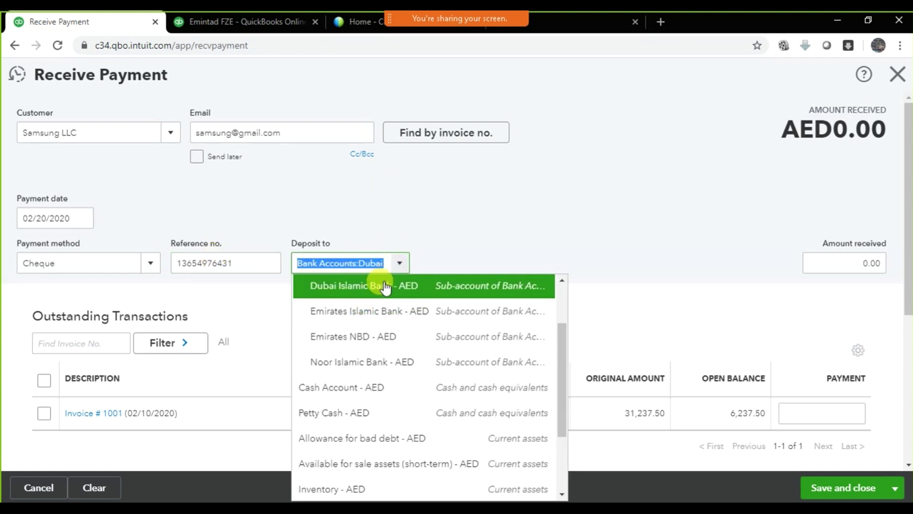
left_click(386, 286)
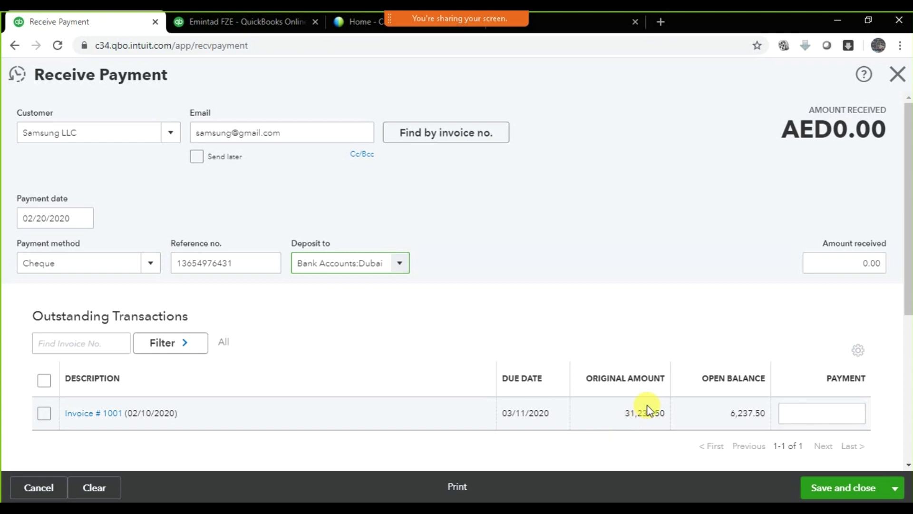
left_click(44, 412)
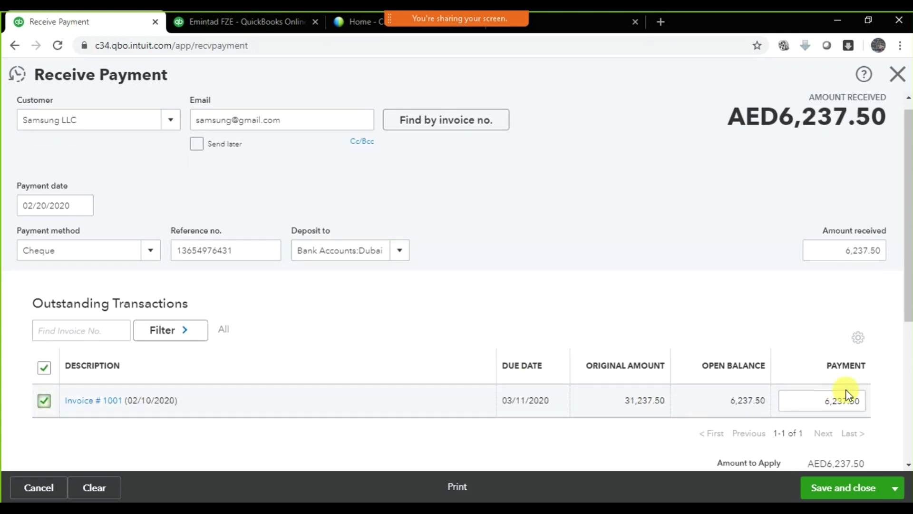
left_click_drag(822, 401, 868, 407)
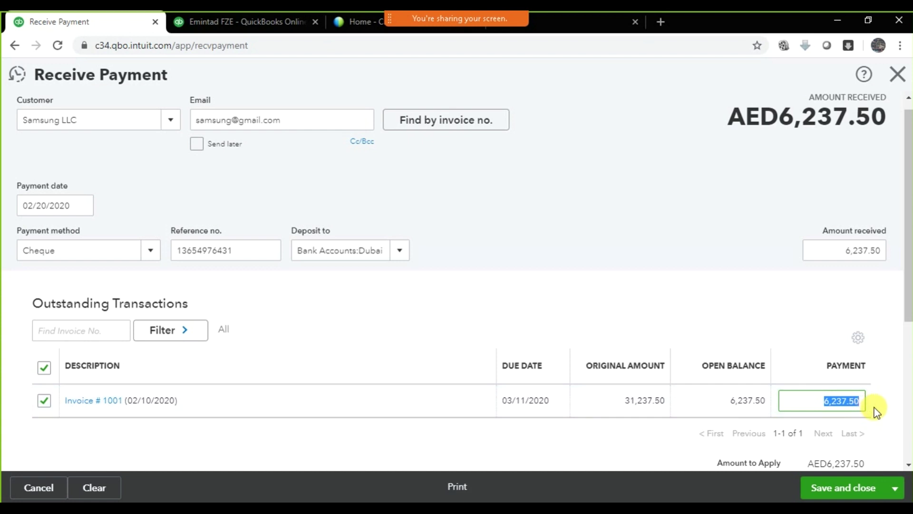
scroll(885, 447, "down", 3)
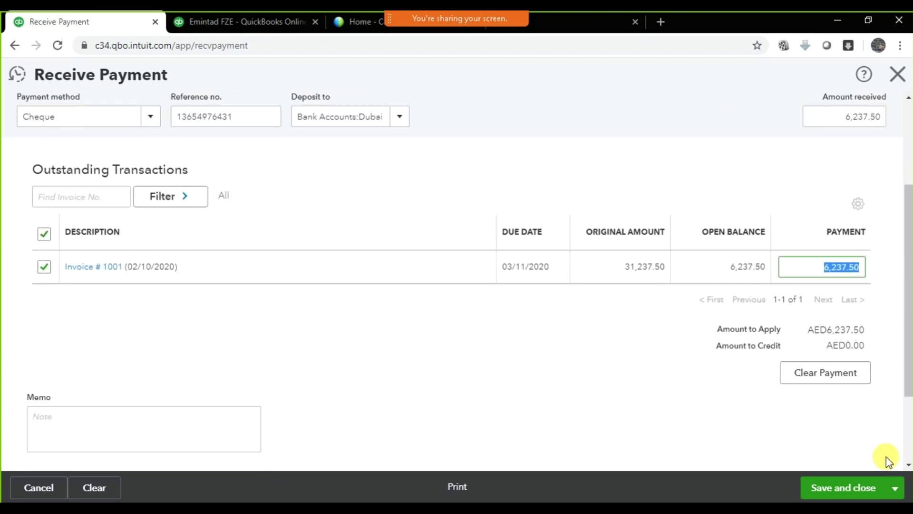
left_click(893, 490)
left_click(122, 420)
type("Full Payment Received")
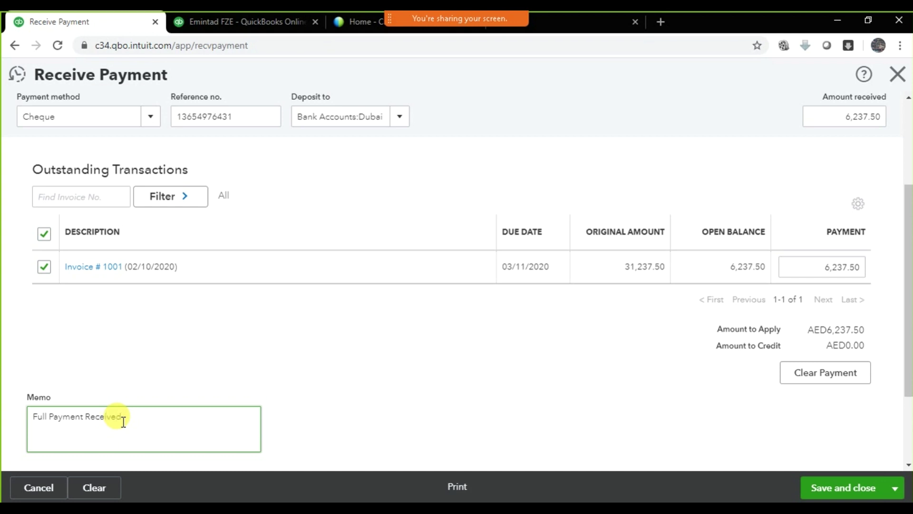
left_click(855, 489)
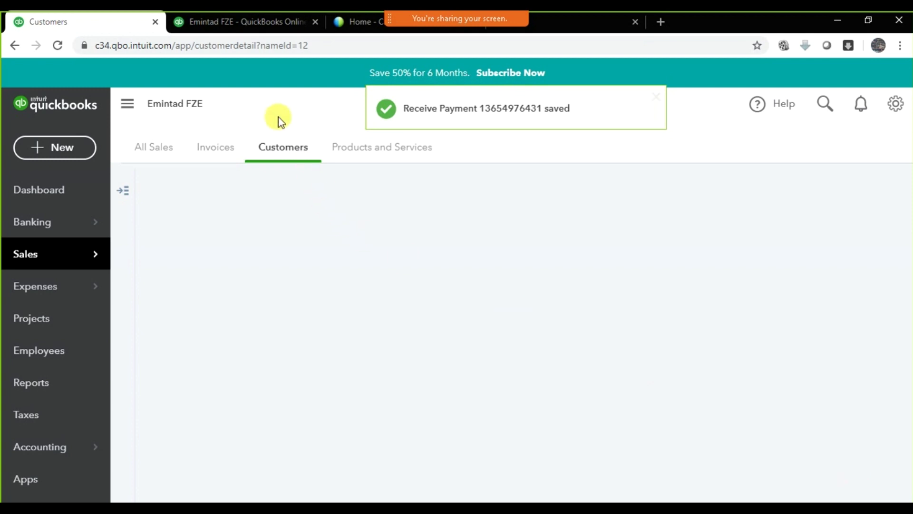
Reload the balance report to confirm invoice 1001 now has a zero open balance.
left_click(244, 27)
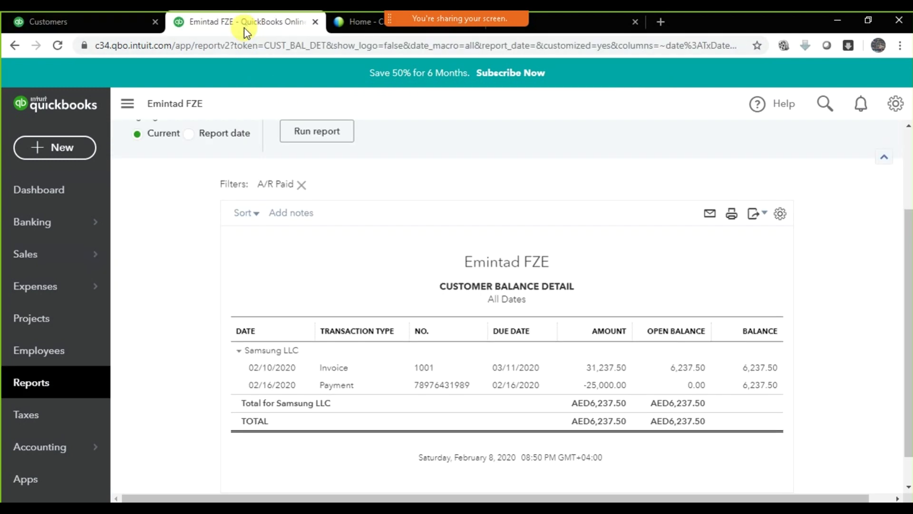
left_click(65, 45)
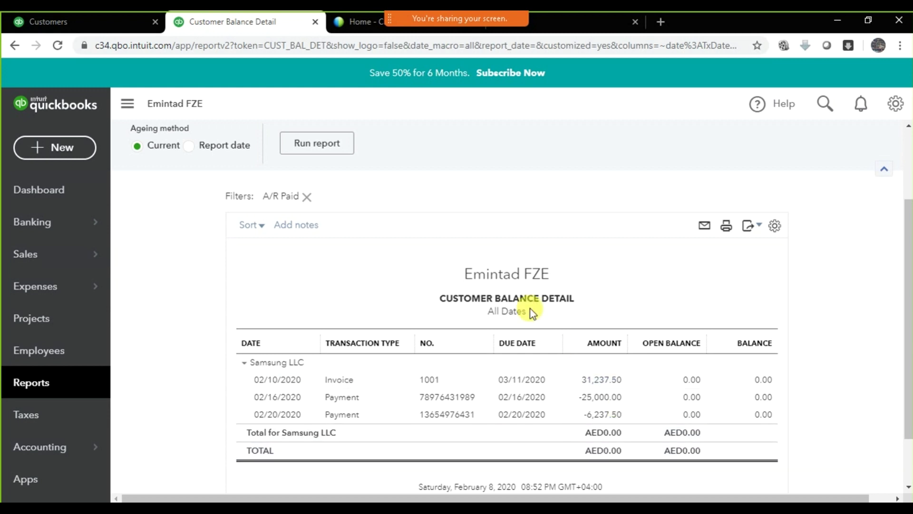
left_click(142, 30)
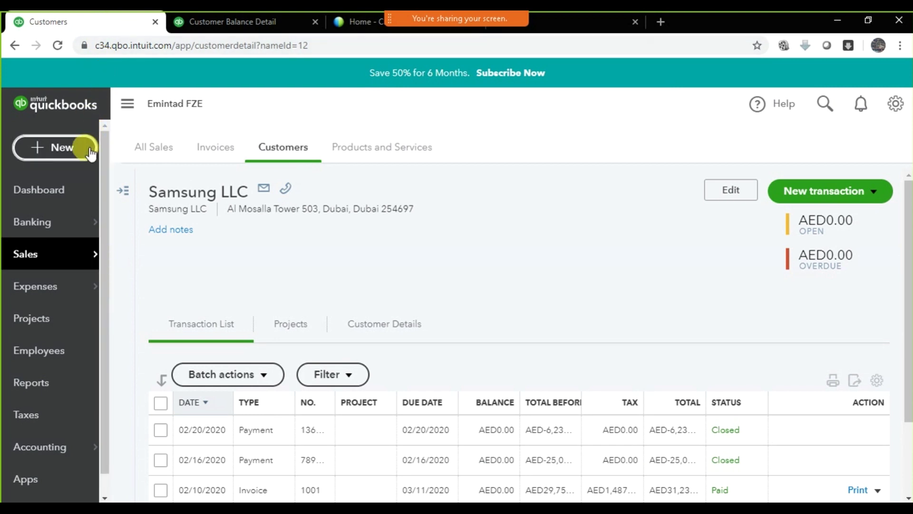
Start a new credit note for Samsung LLC dated 02/25/2020 with sale location Dubai.
left_click(50, 154)
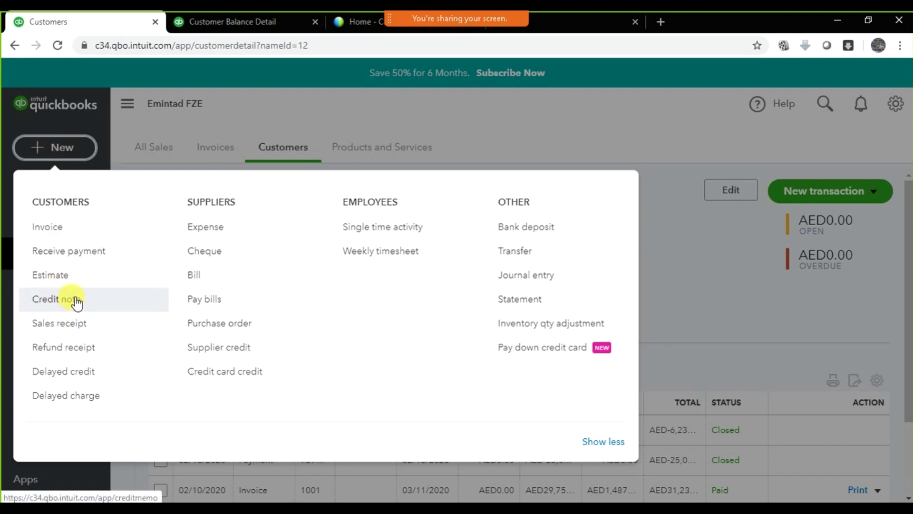
left_click(75, 299)
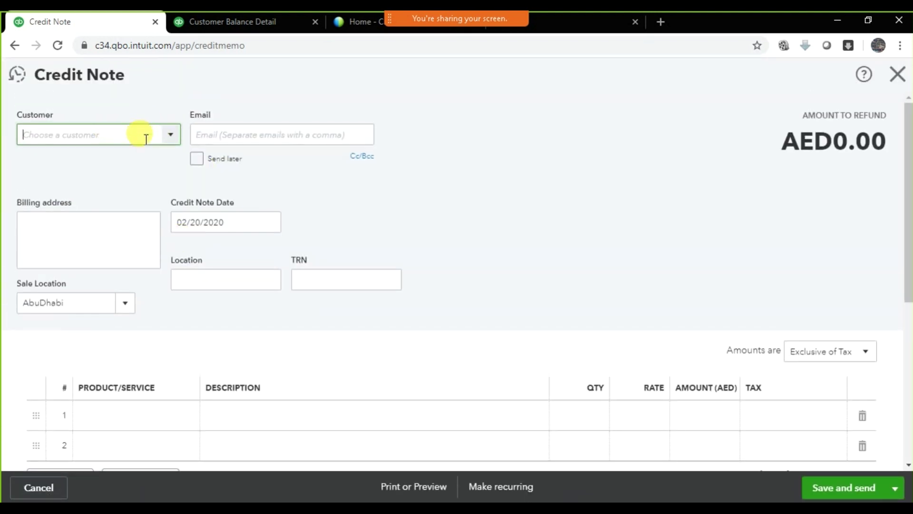
left_click(171, 143)
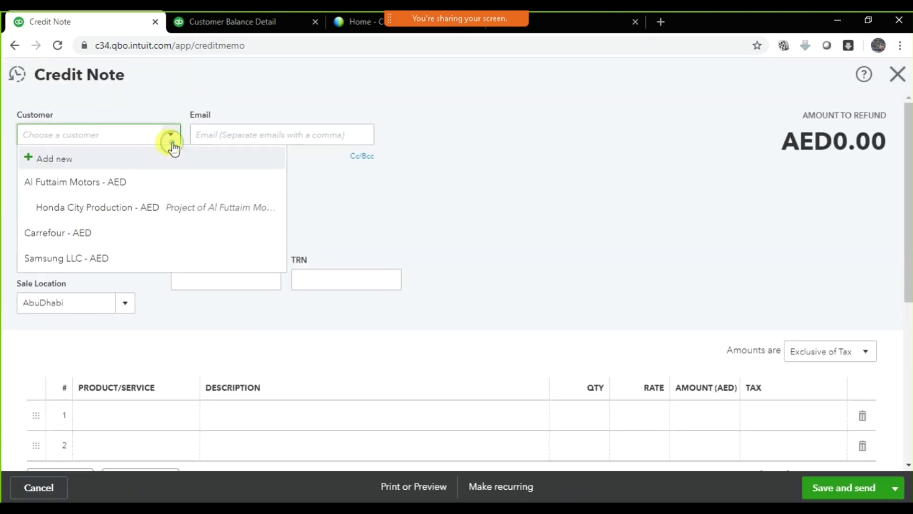
left_click(90, 261)
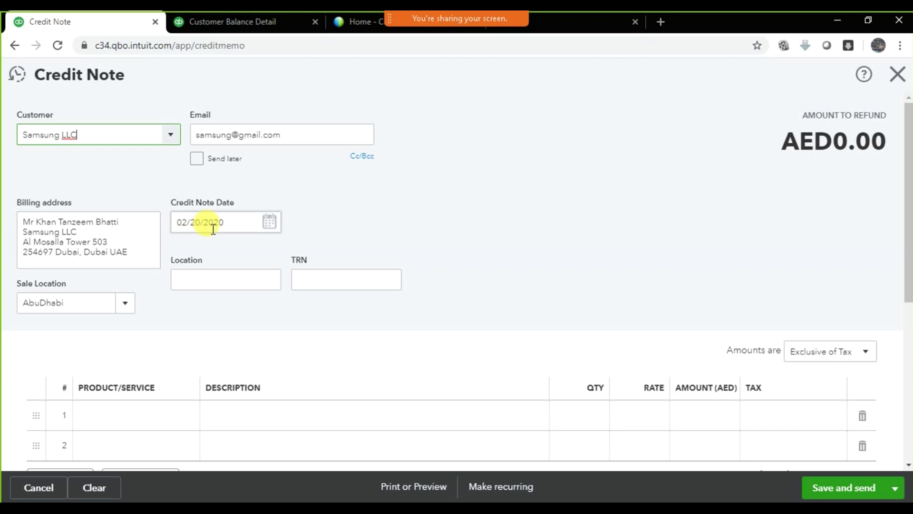
left_click(235, 224)
left_click(269, 222)
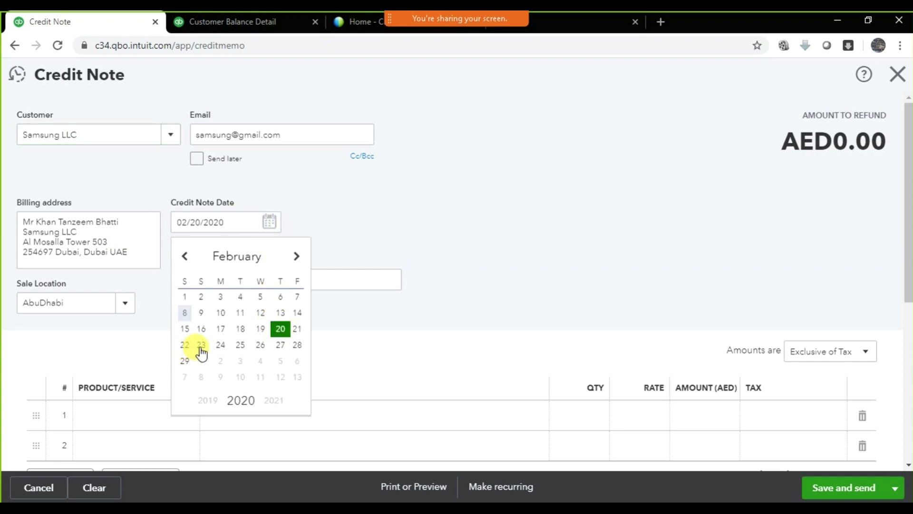
left_click(240, 345)
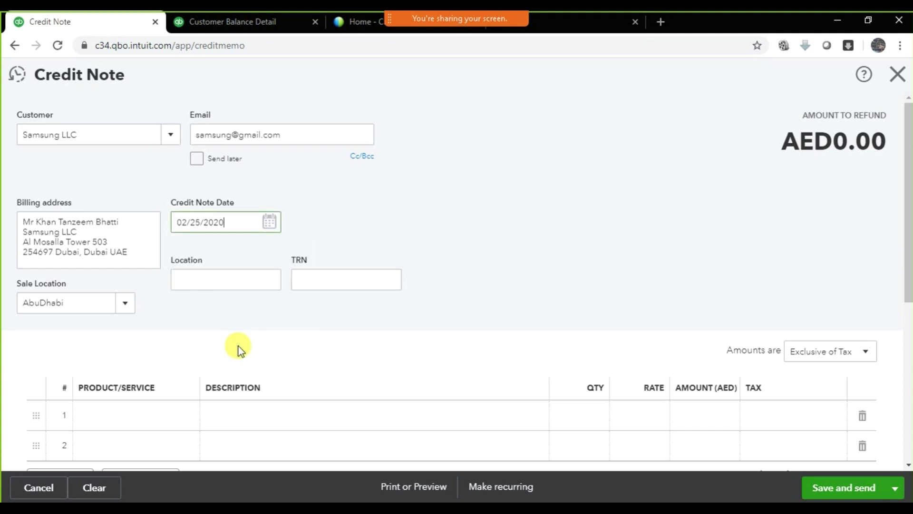
left_click(122, 305)
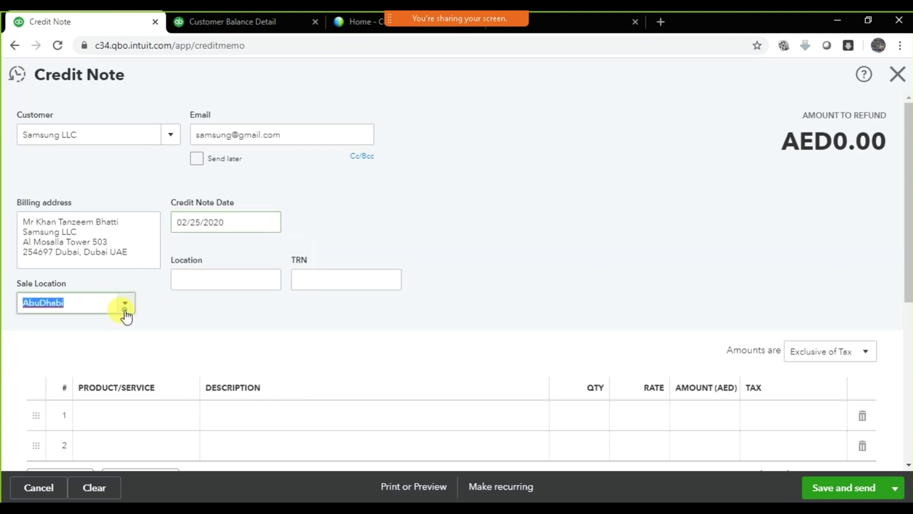
left_click(53, 397)
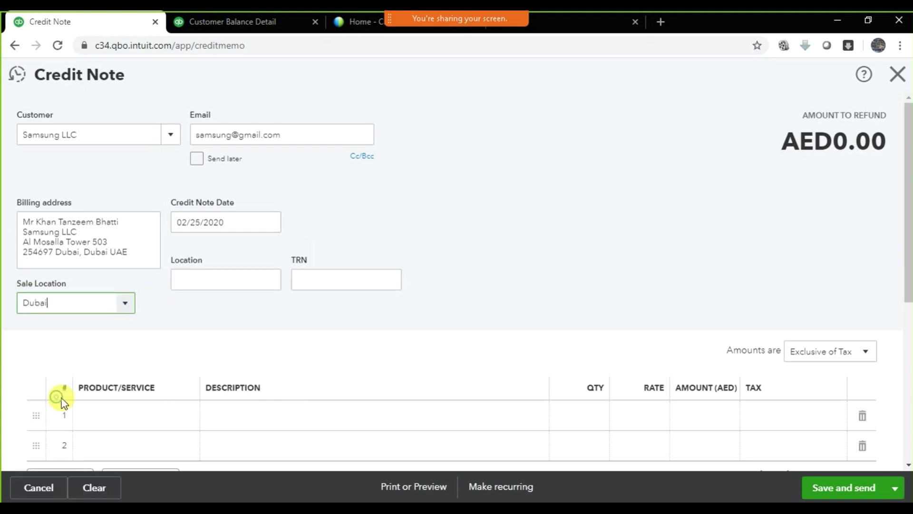
scroll(157, 351, "down", 1)
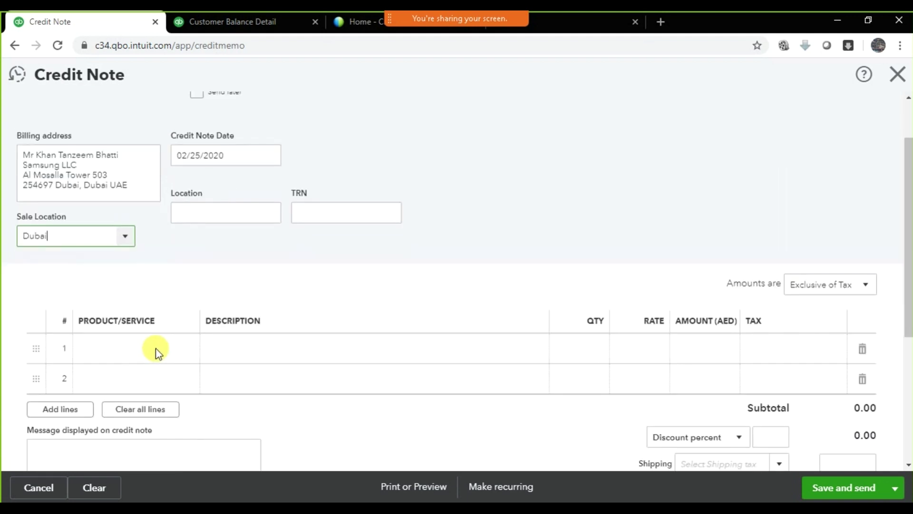
Put Hard Disk on credit note line 1 with quantity 5 at a rate of 250.
left_click(164, 350)
left_click(185, 352)
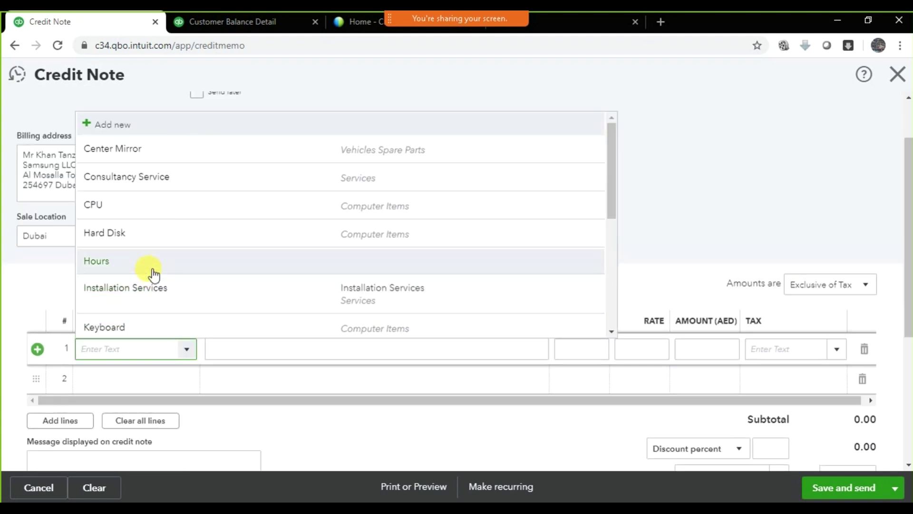
left_click(162, 239)
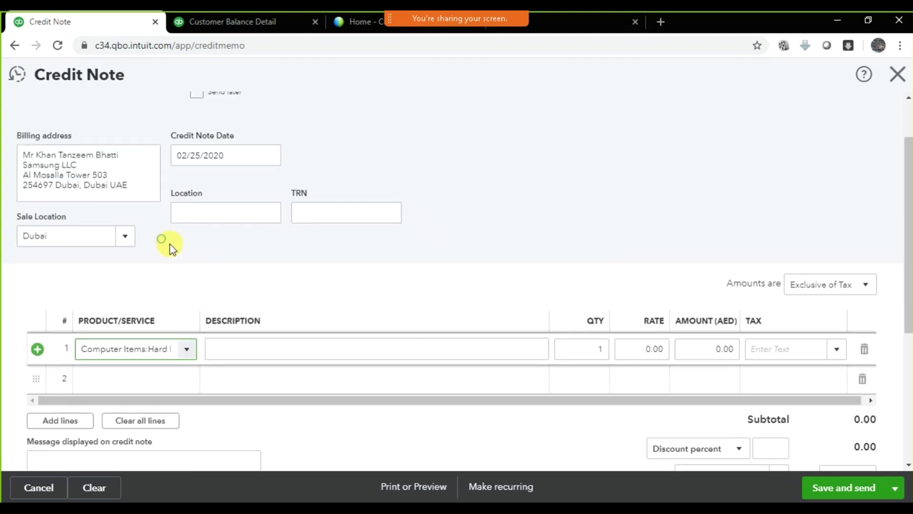
left_click(575, 350)
type("5")
key("Tab")
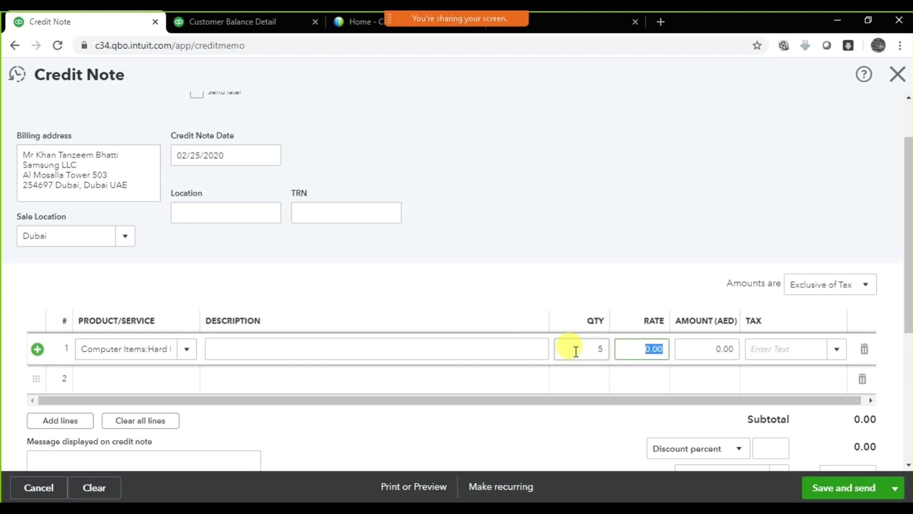
type("250")
key("Tab")
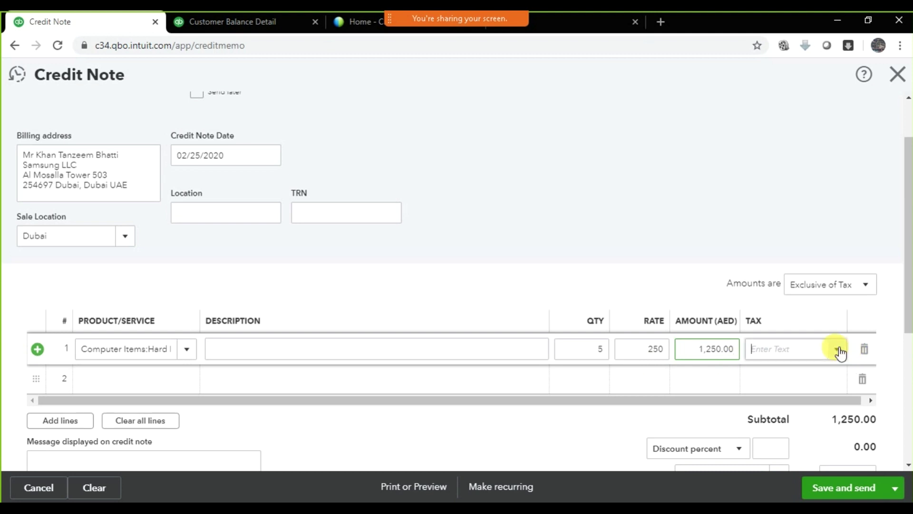
Apply SR Standard Rated VAT to the line, bringing the credit total to 1,312.50.
left_click(837, 350)
left_click(810, 376)
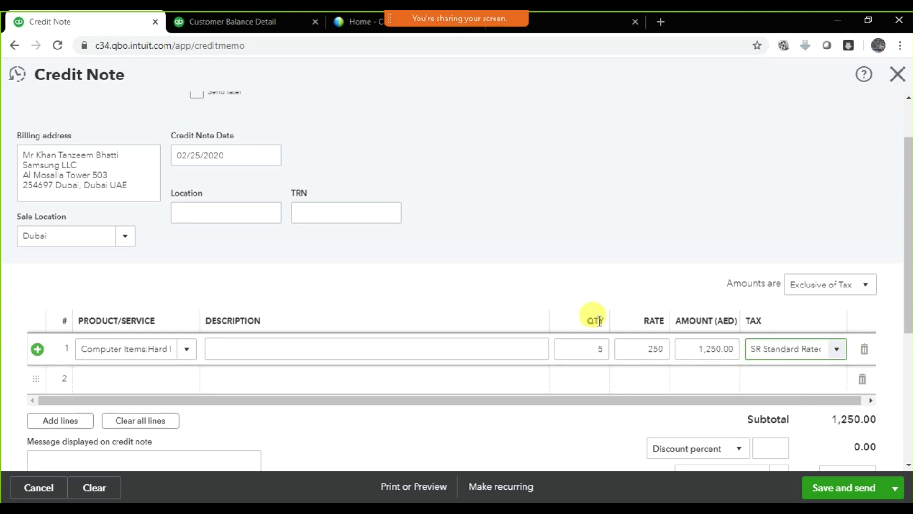
scroll(598, 319, "down", 3)
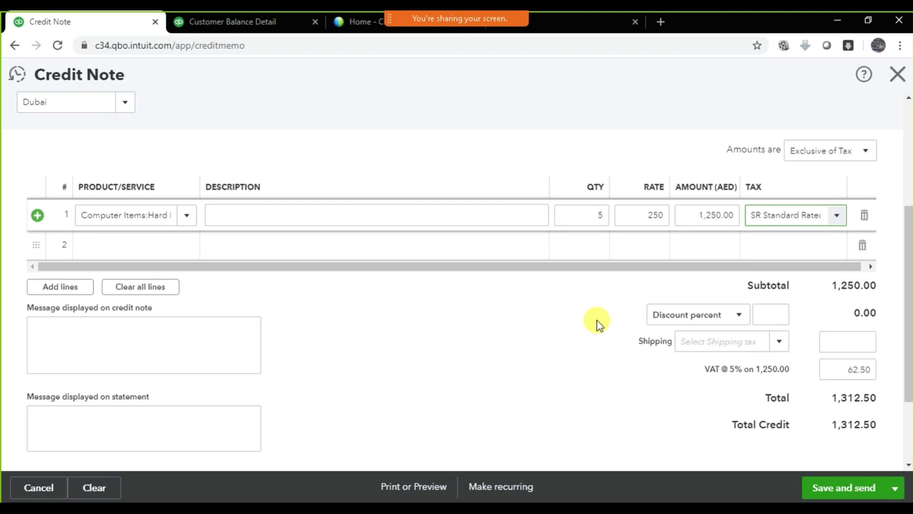
scroll(597, 321, "up", 4)
scroll(598, 321, "down", 2)
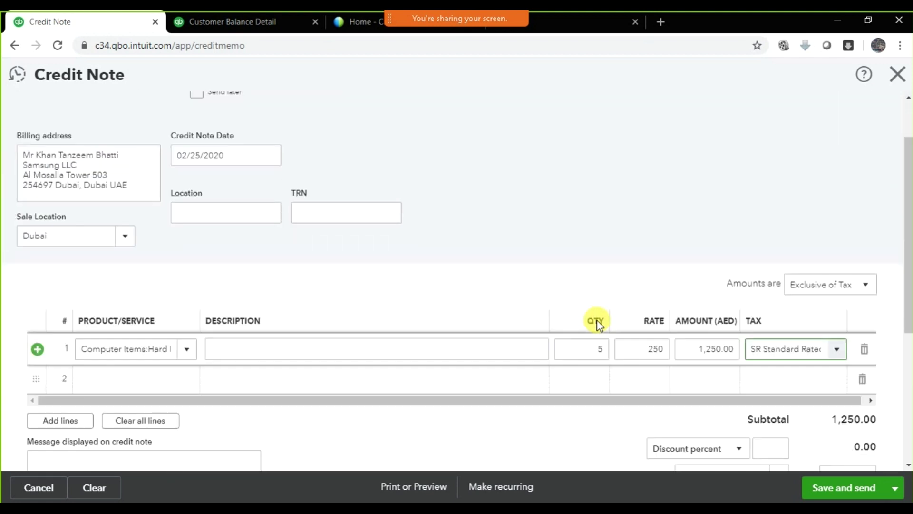
scroll(597, 321, "up", 2)
scroll(597, 320, "down", 6)
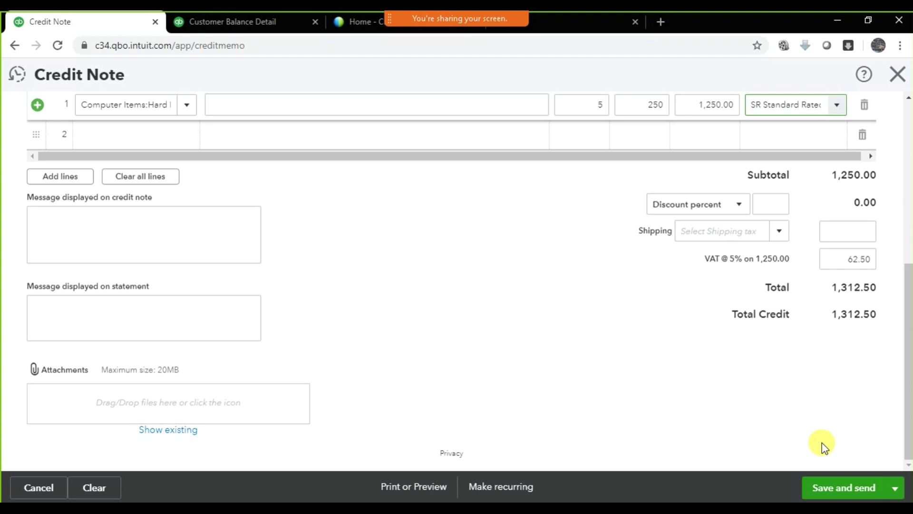
Add the message 'Returned 5 Hard drives' and save and close credit note 1002.
left_click(160, 230)
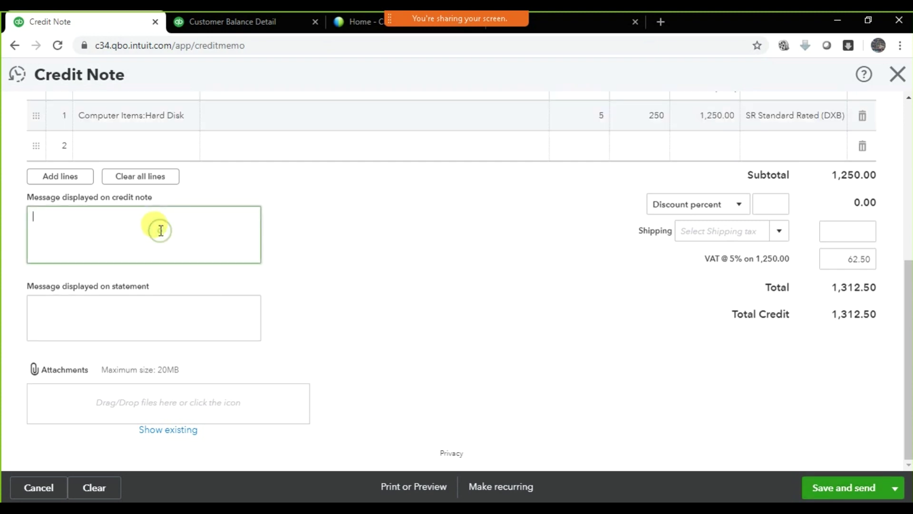
type("R")
key("BackSpace")
type("R")
key("BackSpace")
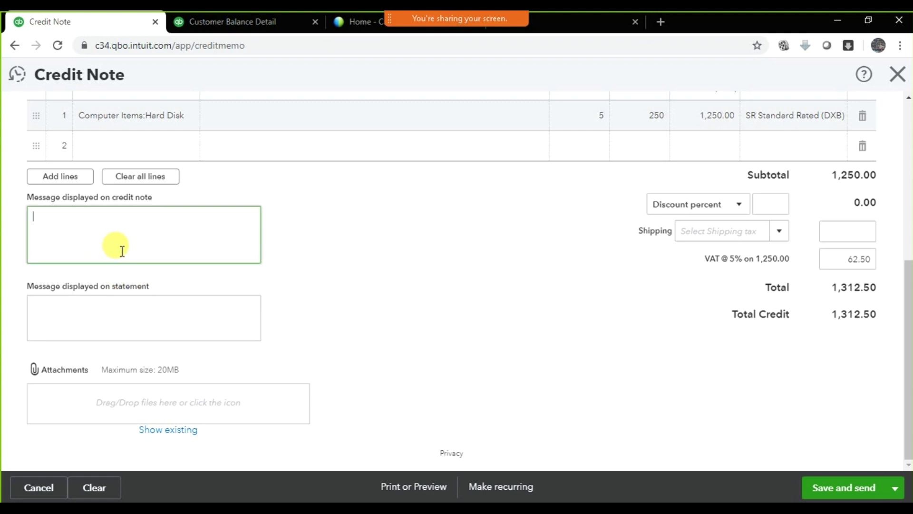
type("Returned")
type("5 Hard drives")
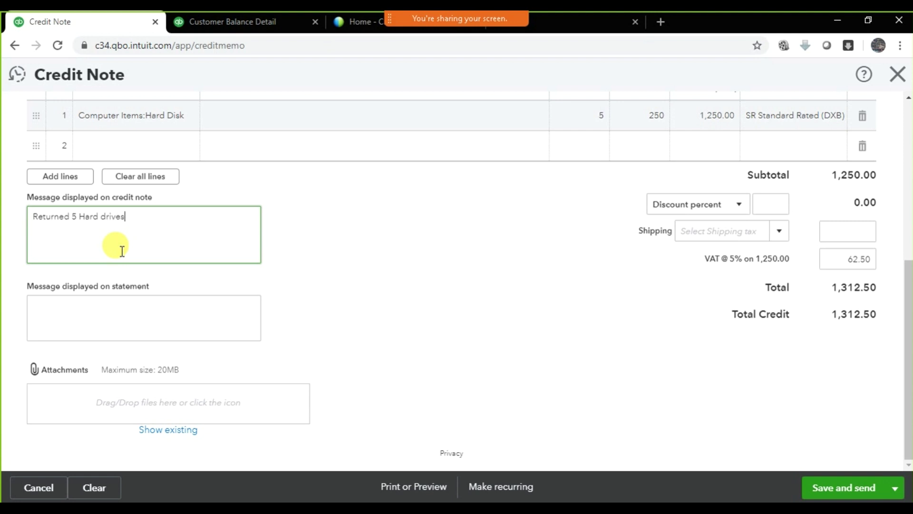
left_click(894, 488)
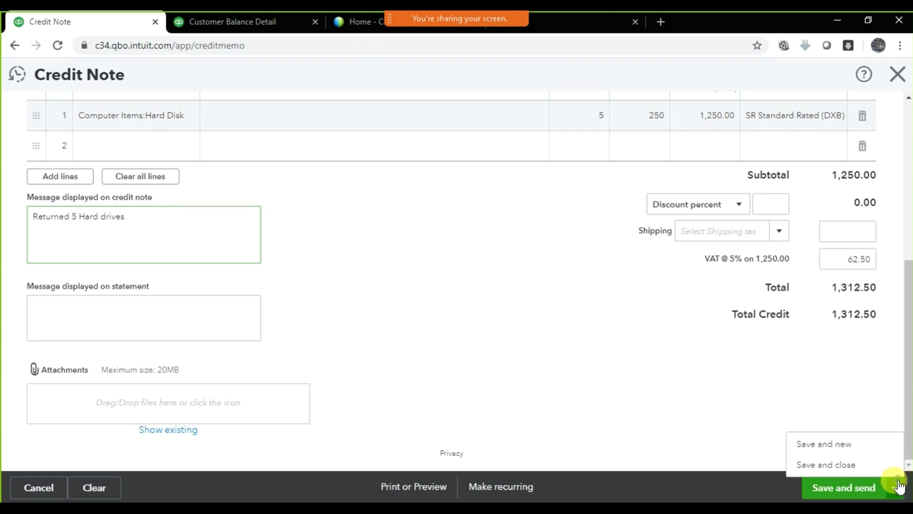
left_click(833, 464)
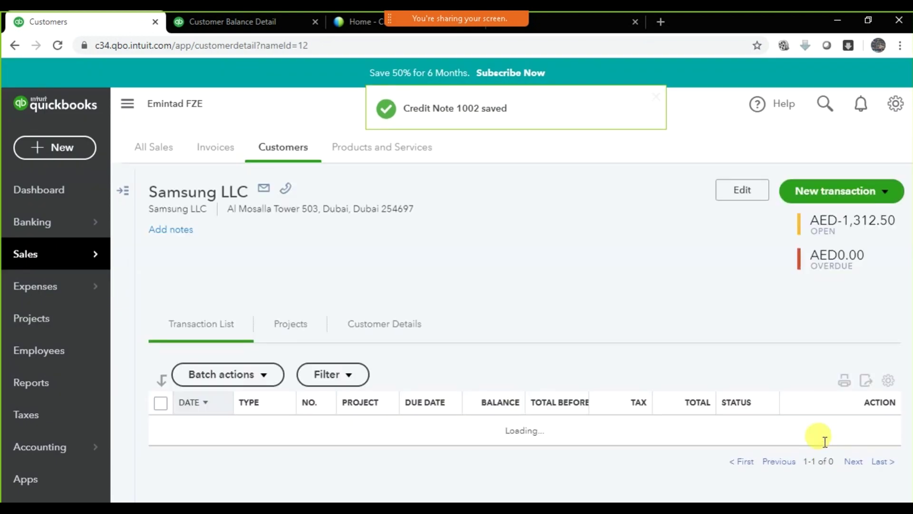
Reload the Customer Balance Detail report so it lists Tax Credit Note 1002 at -1,312.50.
left_click(240, 24)
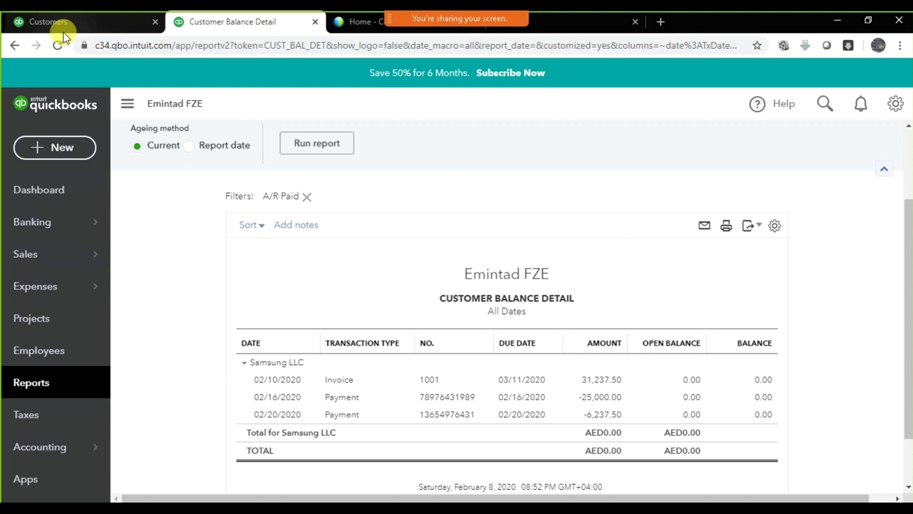
left_click(56, 44)
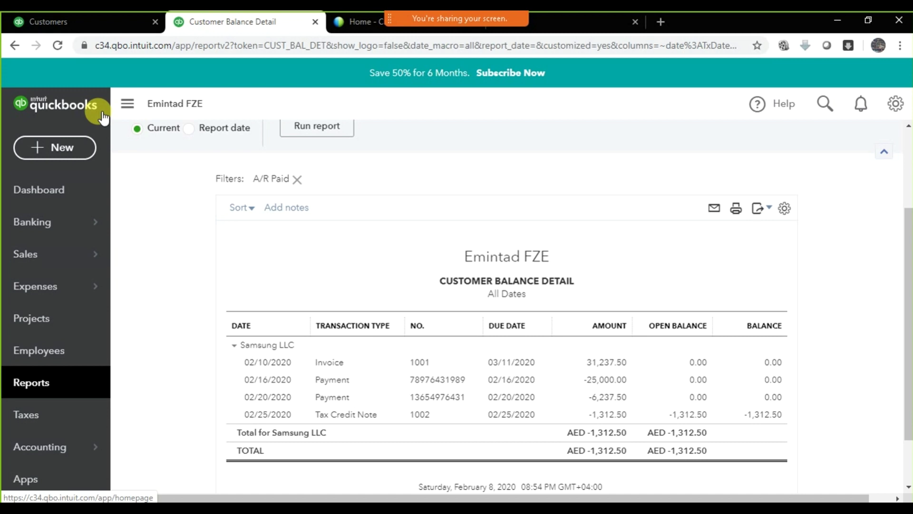
On Samsung LLC's page, widen the TYPE/NO. column to read Tax Credit Note, then open + New.
left_click(99, 22)
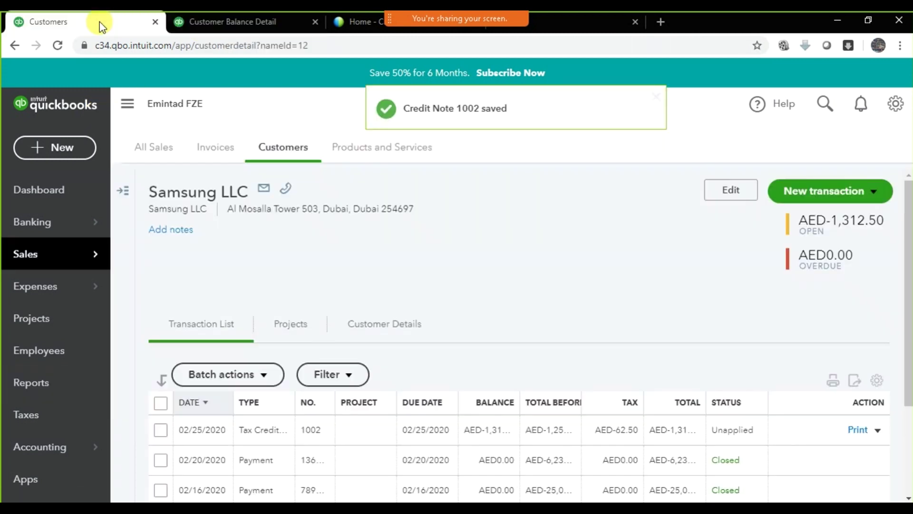
scroll(333, 200, "down", 3)
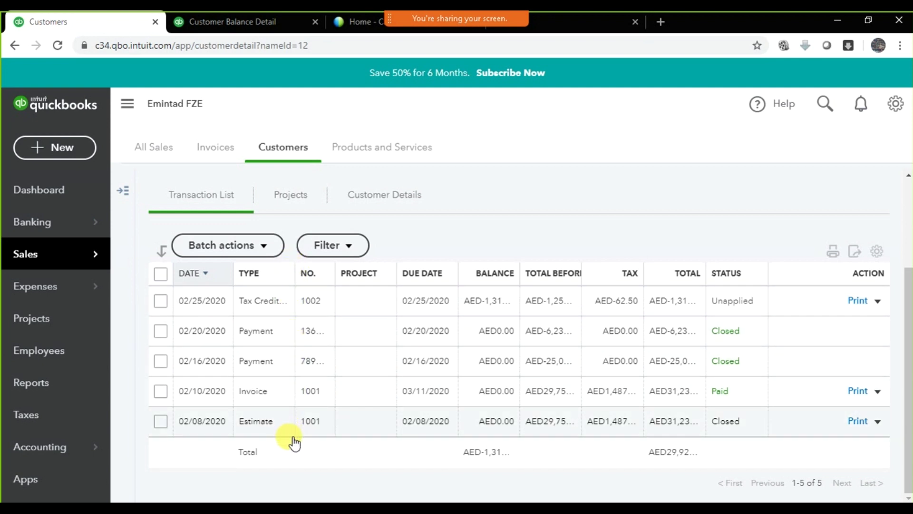
left_click_drag(315, 273, 293, 273)
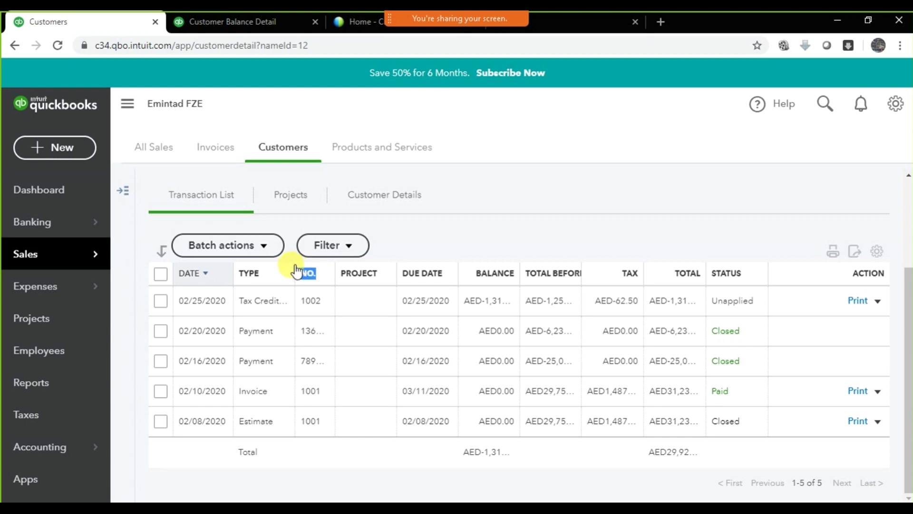
left_click(452, 208)
left_click_drag(295, 271, 325, 278)
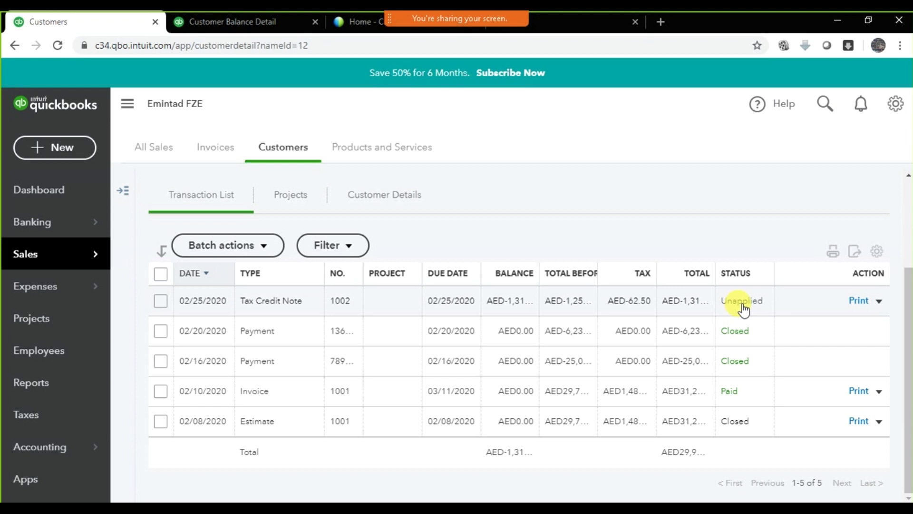
left_click(61, 145)
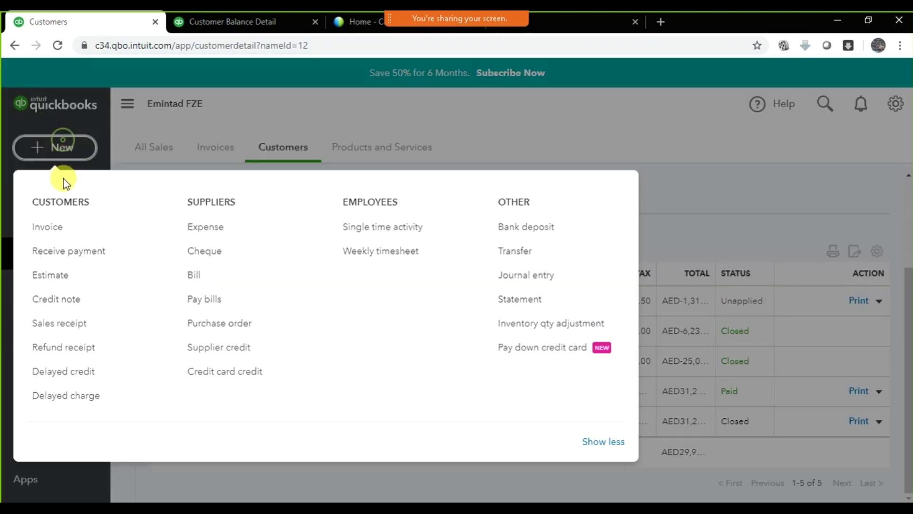
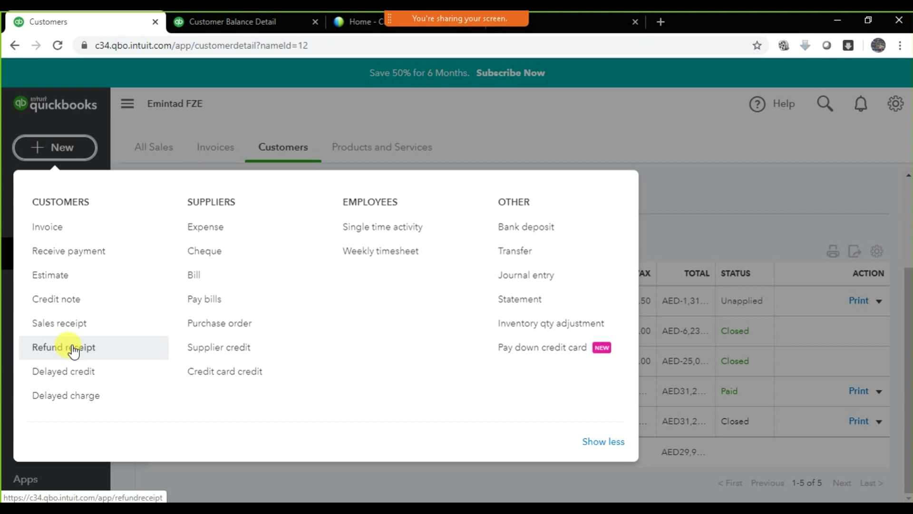
Start a new refund receipt for customer Samsung LLC.
left_click(72, 349)
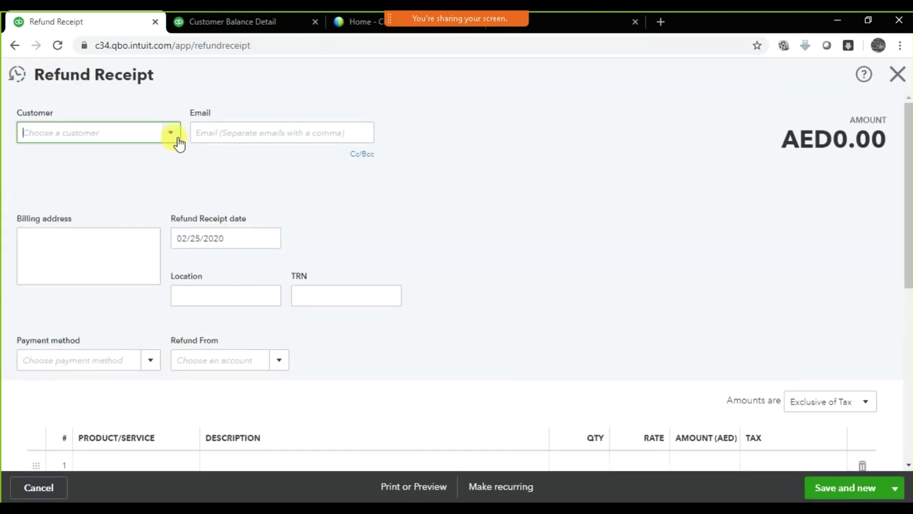
left_click(178, 142)
left_click(104, 257)
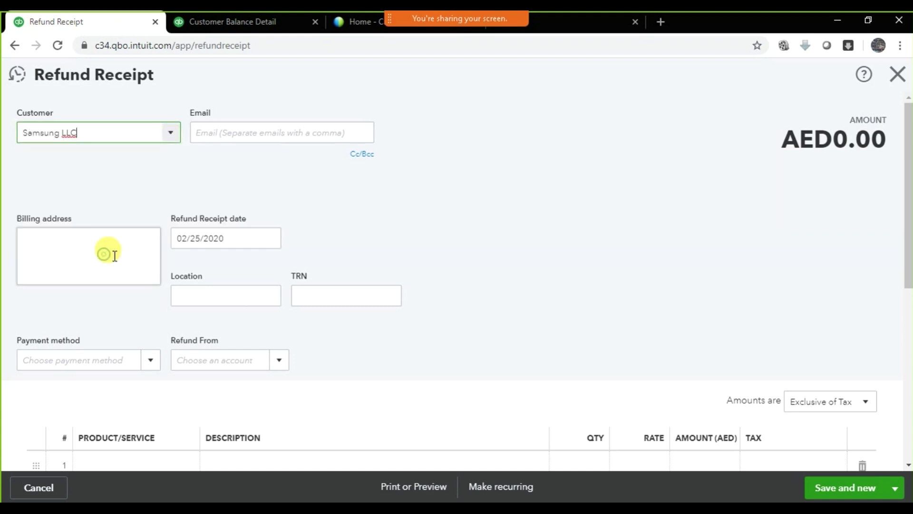
scroll(197, 342, "down", 1)
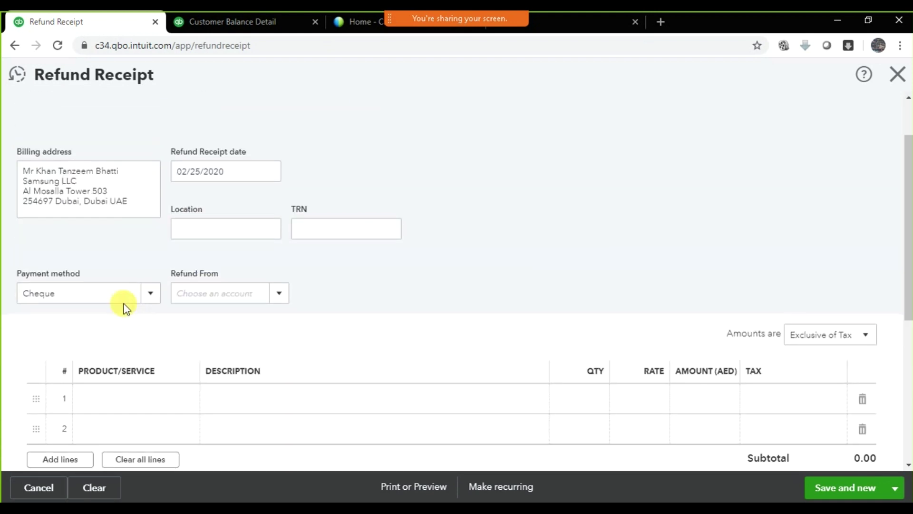
Set the refund receipt date to 03/01/2020.
left_click(269, 171)
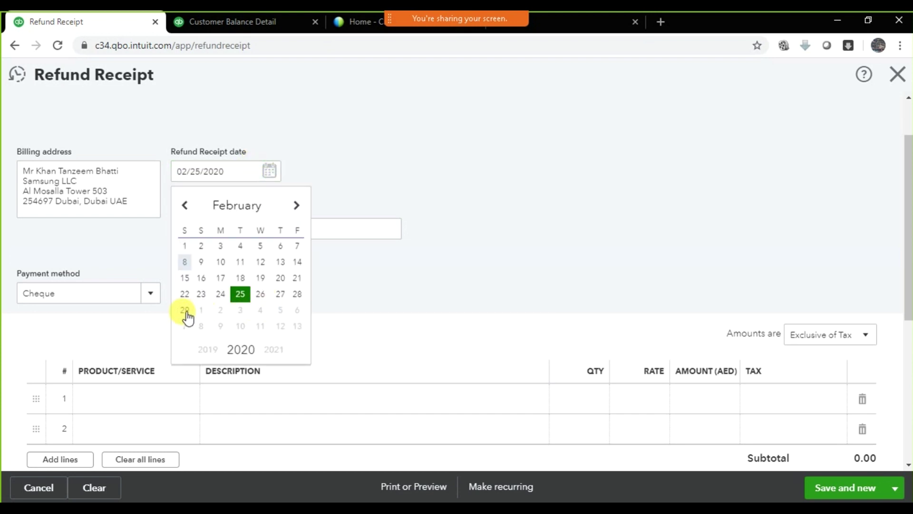
left_click(297, 294)
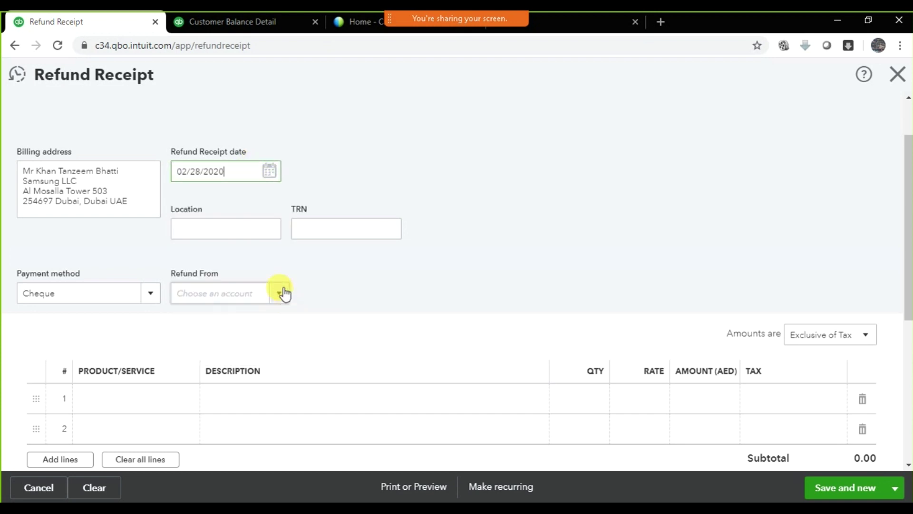
left_click(277, 174)
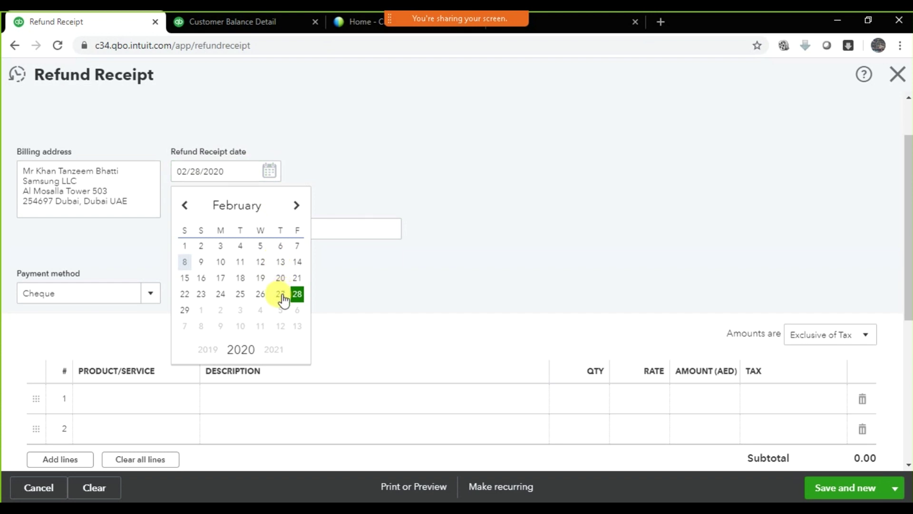
left_click(203, 310)
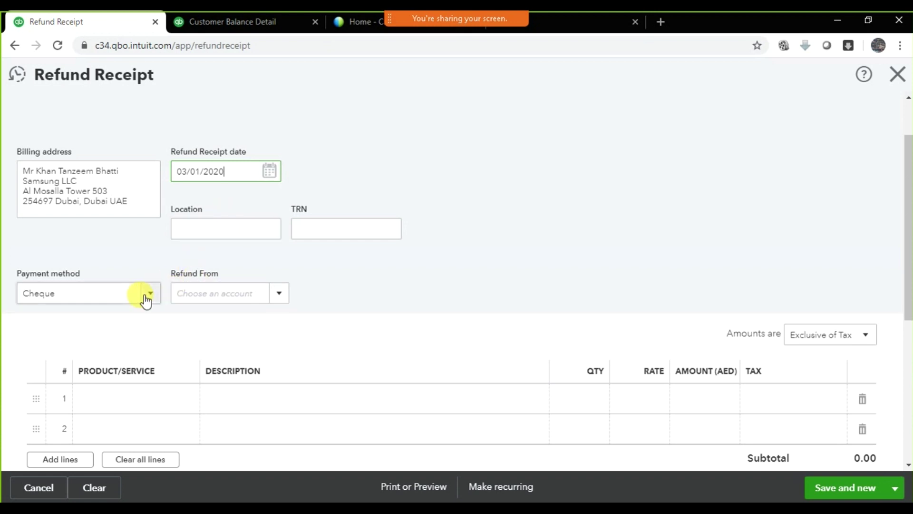
Refund the cheque from the Dubai Islamic Bank account.
left_click(261, 294)
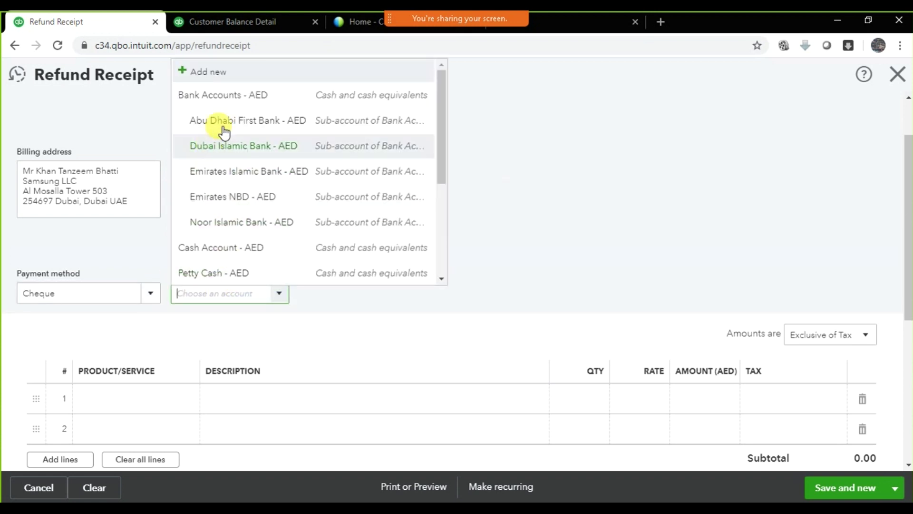
left_click(617, 224)
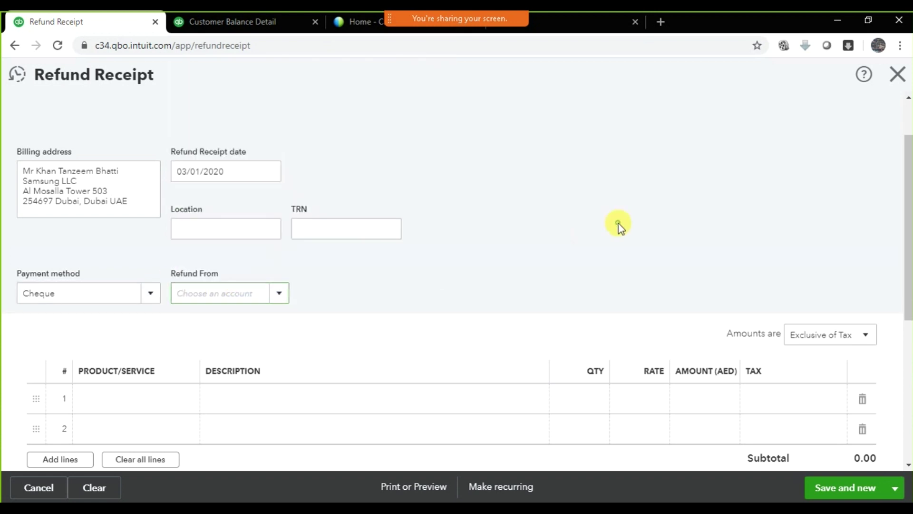
left_click(279, 293)
left_click(257, 154)
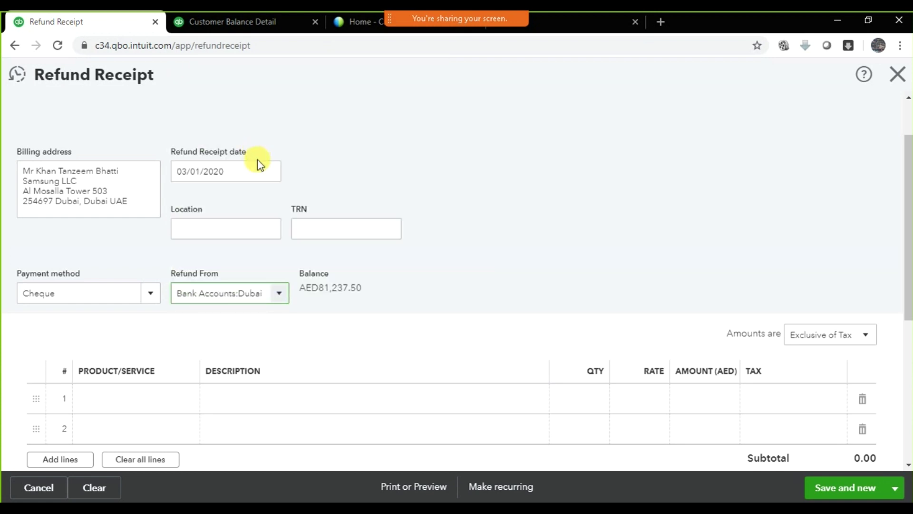
left_click(191, 402)
Add Hard Disk to line 1 with quantity 5 at a rate of 250.
left_click(191, 402)
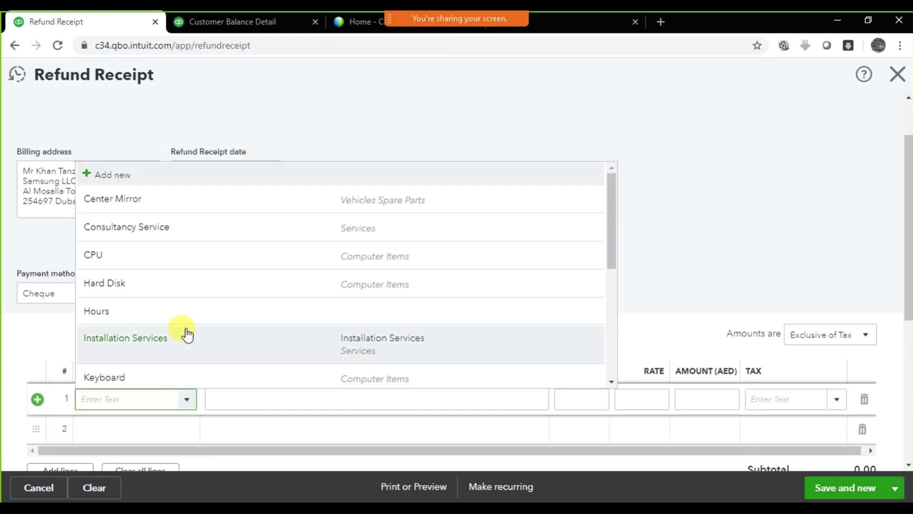
left_click(176, 292)
left_click(644, 398)
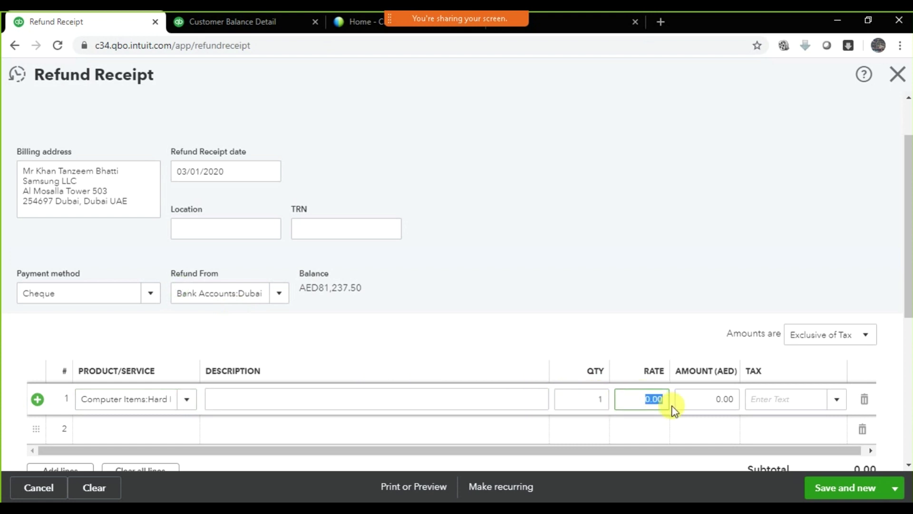
key("shift+Tab")
type("5")
key("Tab")
type("250")
key("Tab")
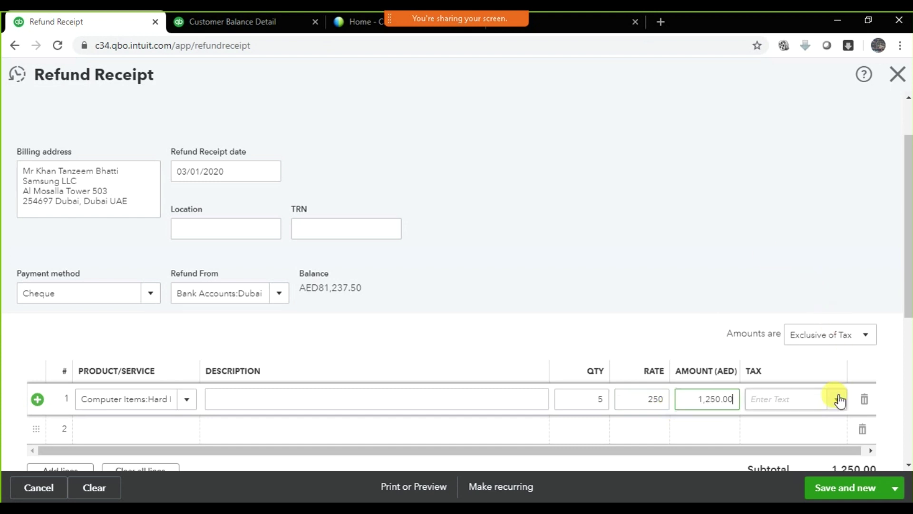
Apply SR Standard Rated (DXB) 5% tax for a 1,312.50 total and view the Customer Balance Detail report.
left_click(826, 403)
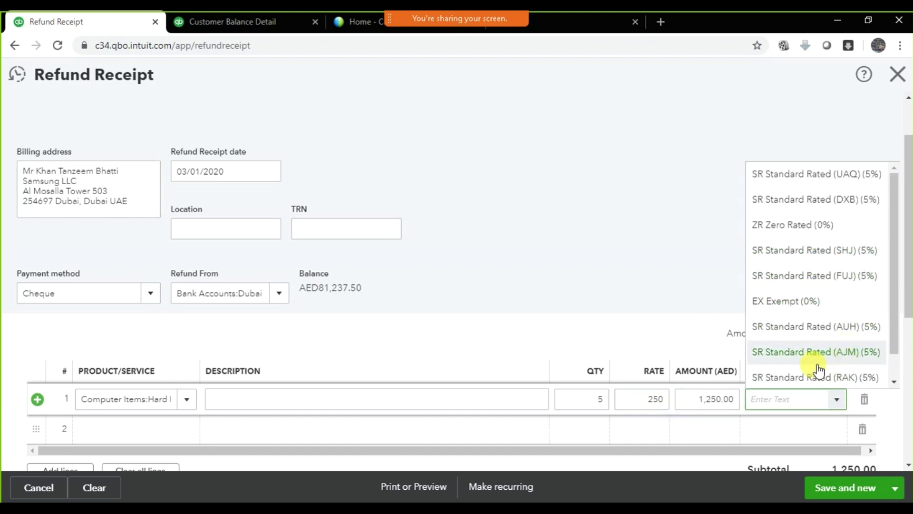
left_click(840, 200)
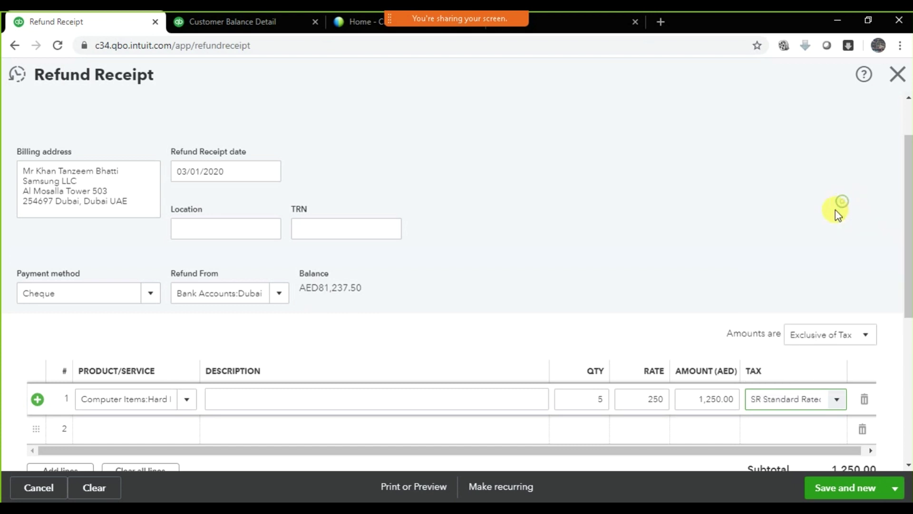
scroll(729, 323, "down", 3)
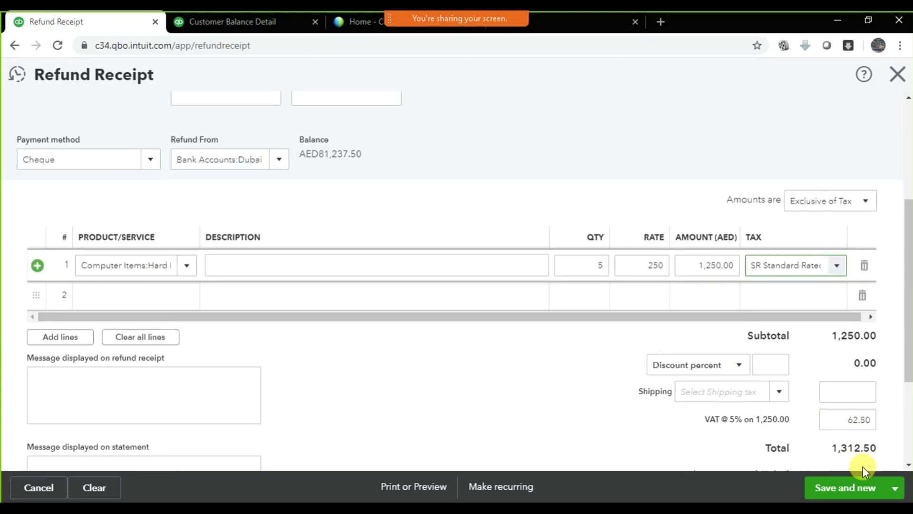
left_click(833, 456)
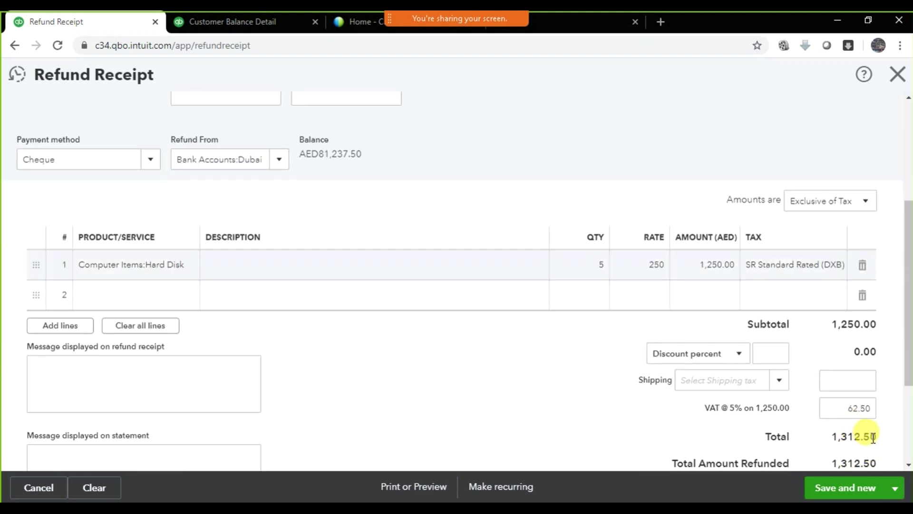
left_click(269, 21)
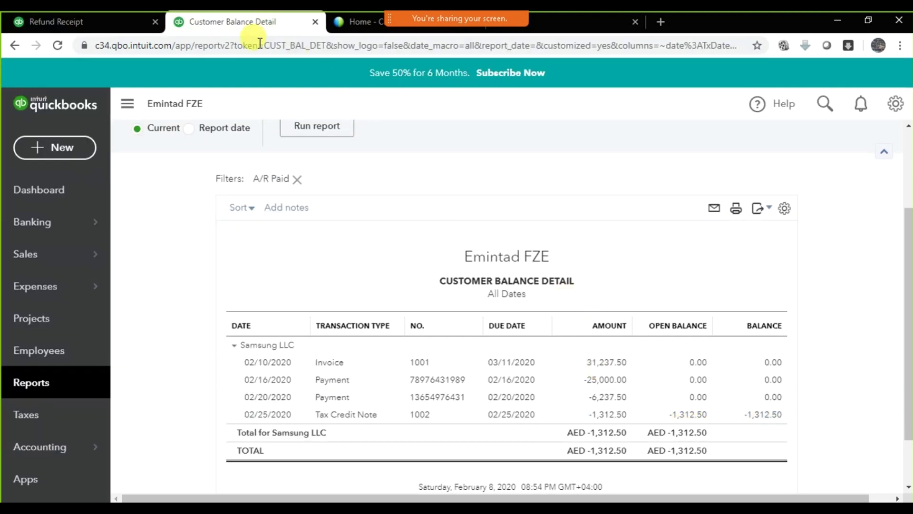
Save and close the AED 1,312.50 refund receipt, then return to the Customer Balance Detail report.
left_click(122, 26)
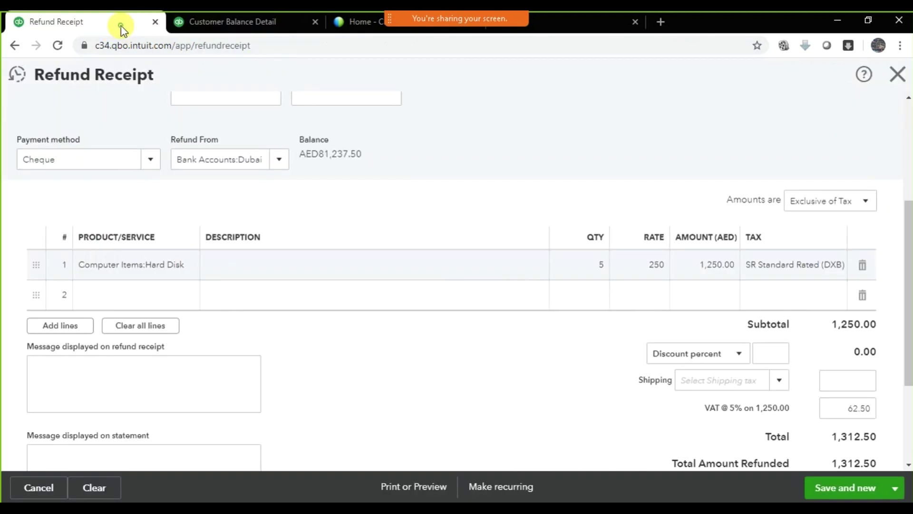
left_click(895, 486)
left_click(841, 446)
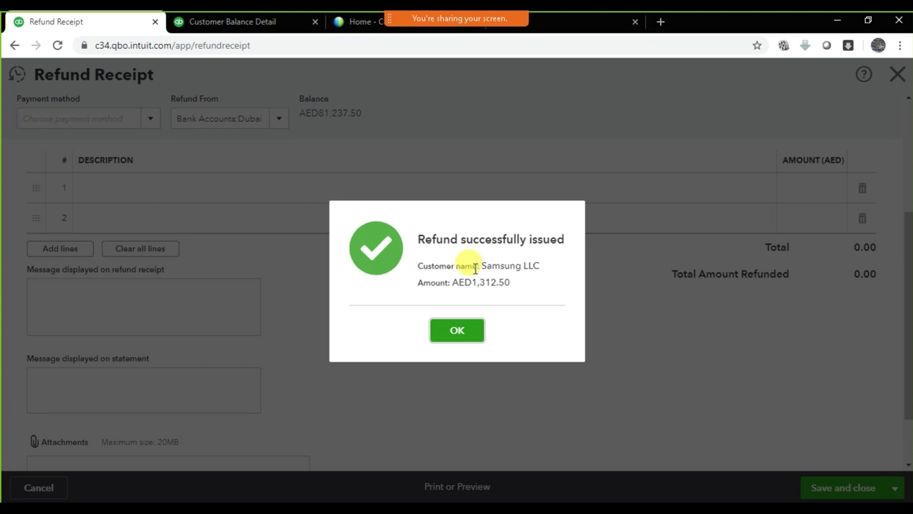
left_click(465, 336)
left_click(233, 28)
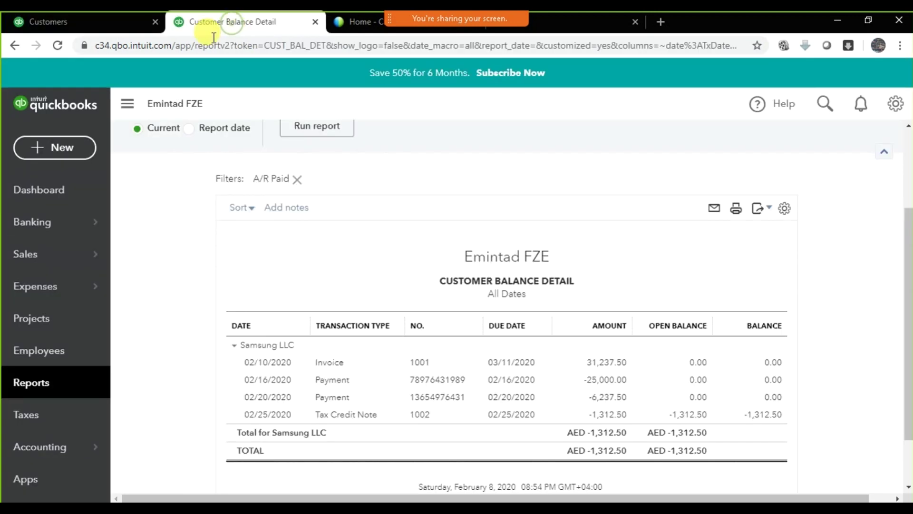
Rerun the Customer Balance Detail report for All Dates, then return to the Samsung LLC page.
left_click(58, 45)
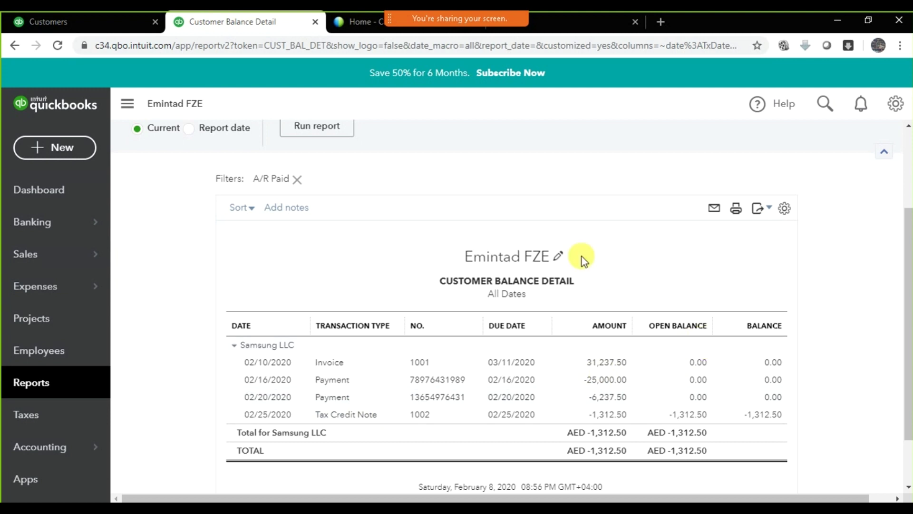
scroll(574, 264, "down", 2)
scroll(575, 263, "up", 4)
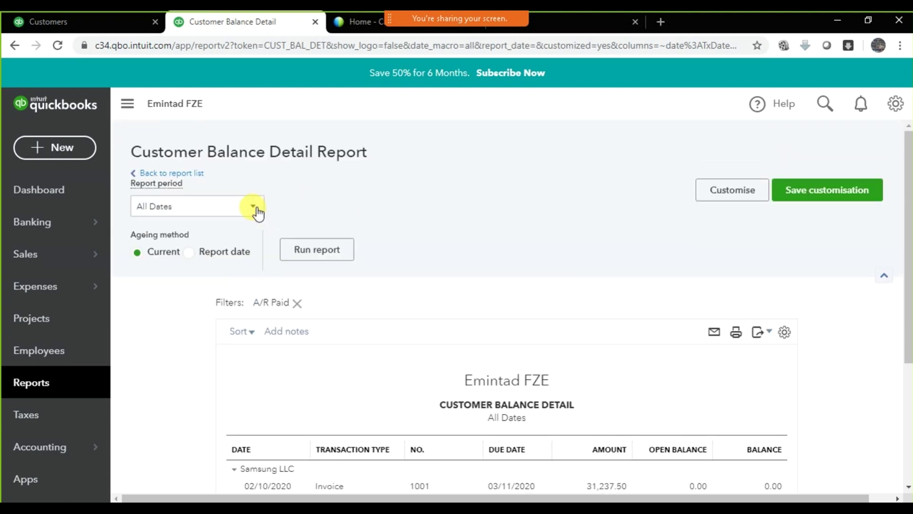
left_click(230, 212)
left_click(198, 232)
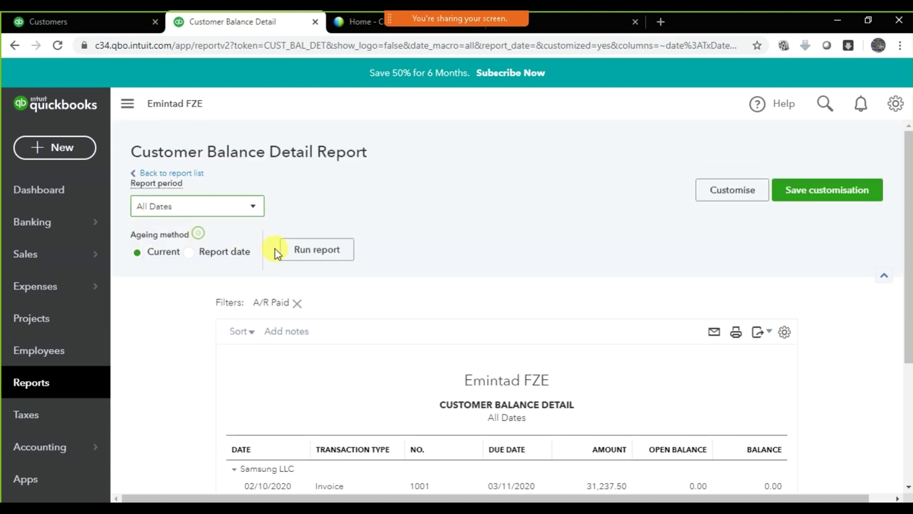
left_click(315, 251)
scroll(501, 269, "down", 3)
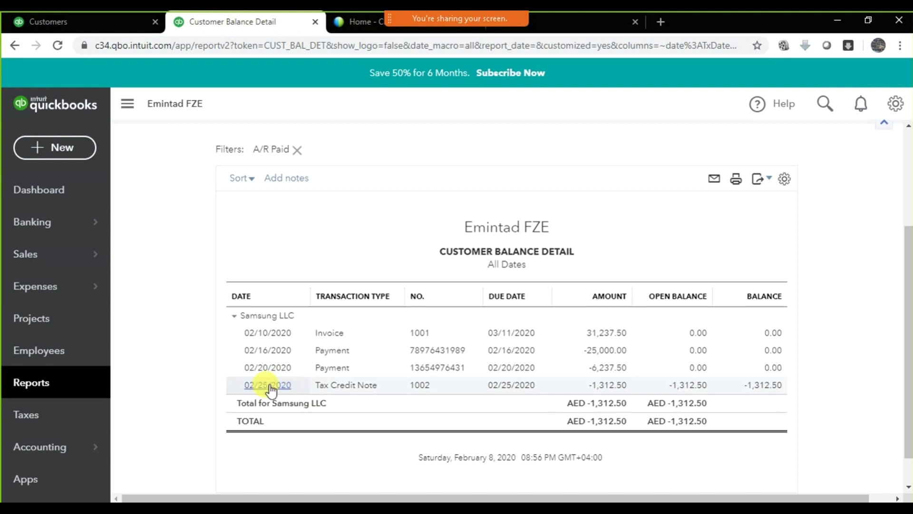
scroll(270, 389, "up", 3)
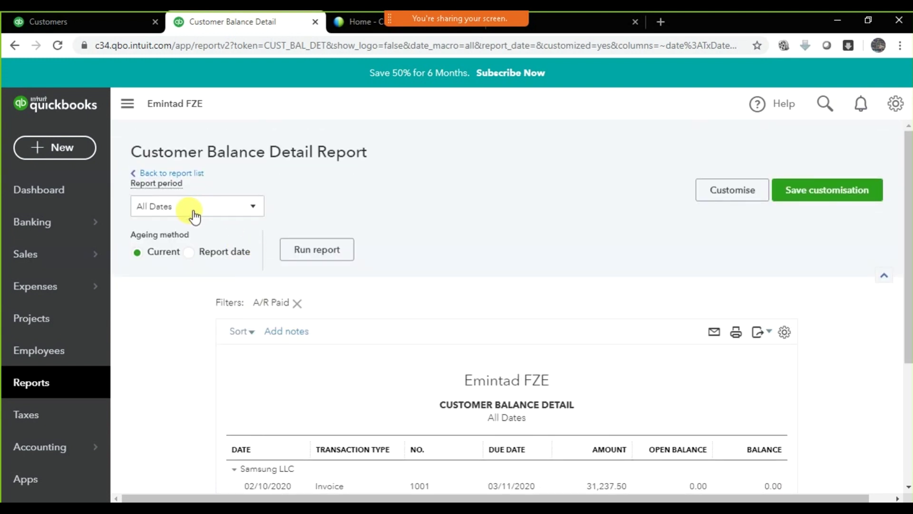
left_click(130, 22)
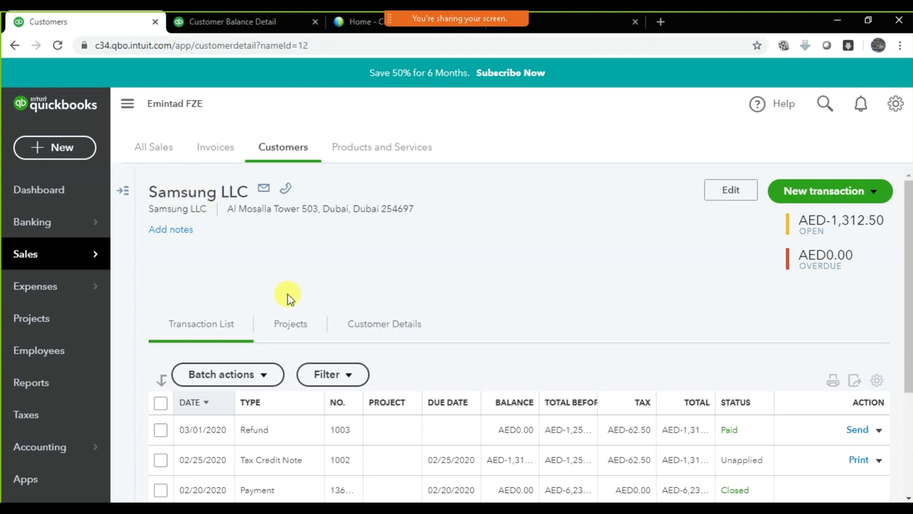
Open refund receipt 1003 dated 03/01/2020 and delete it.
scroll(285, 285, "down", 3)
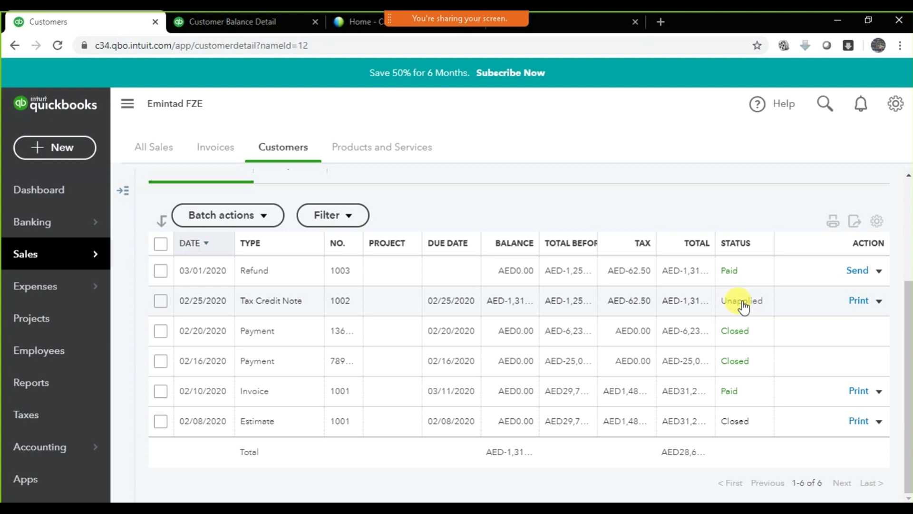
left_click(162, 270)
left_click(280, 271)
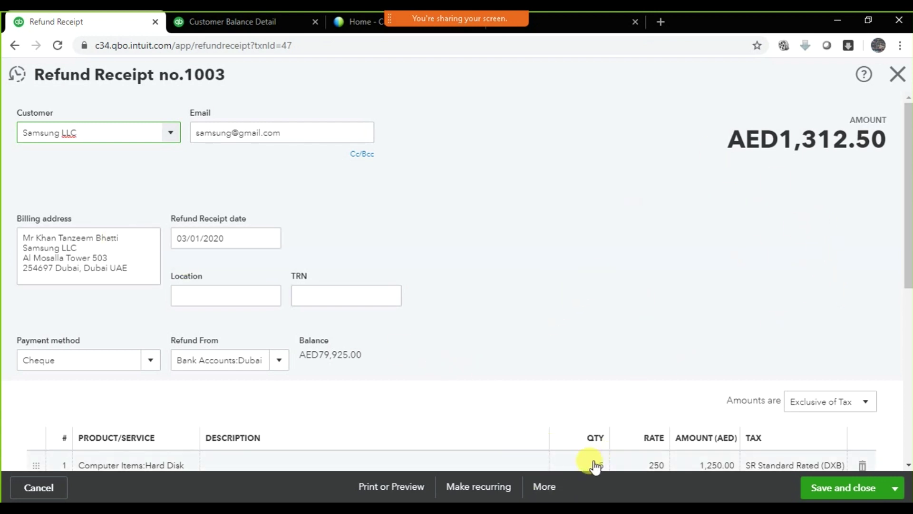
left_click(554, 487)
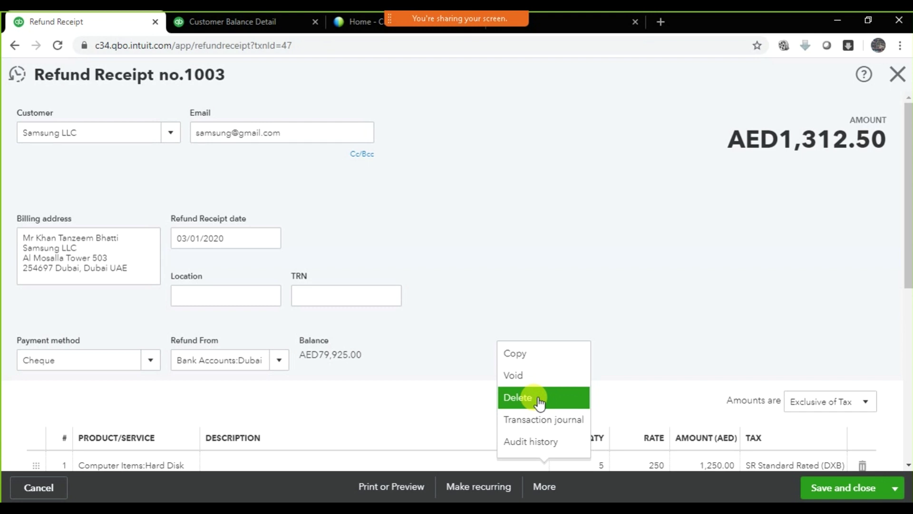
left_click(538, 397)
left_click(551, 324)
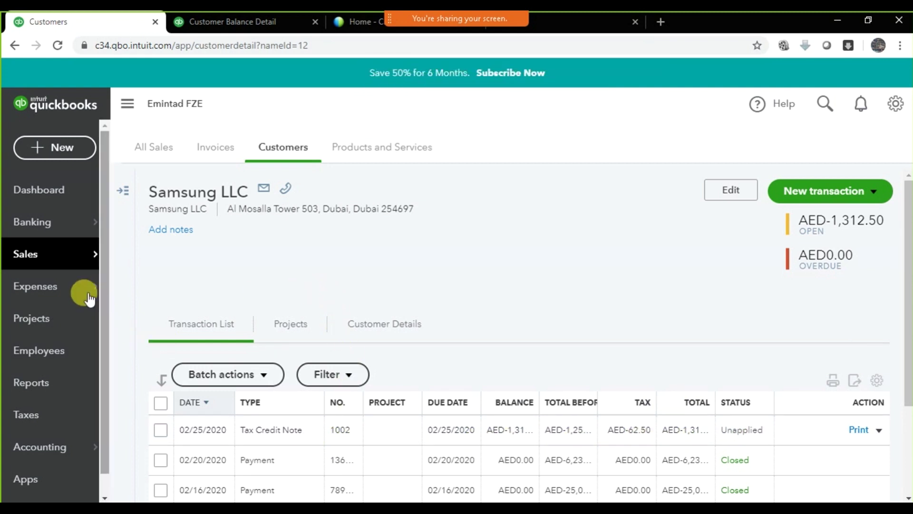
Confirm the Customer Balance Detail report still shows -1,312.50, then bring up the + New menu.
left_click(52, 203)
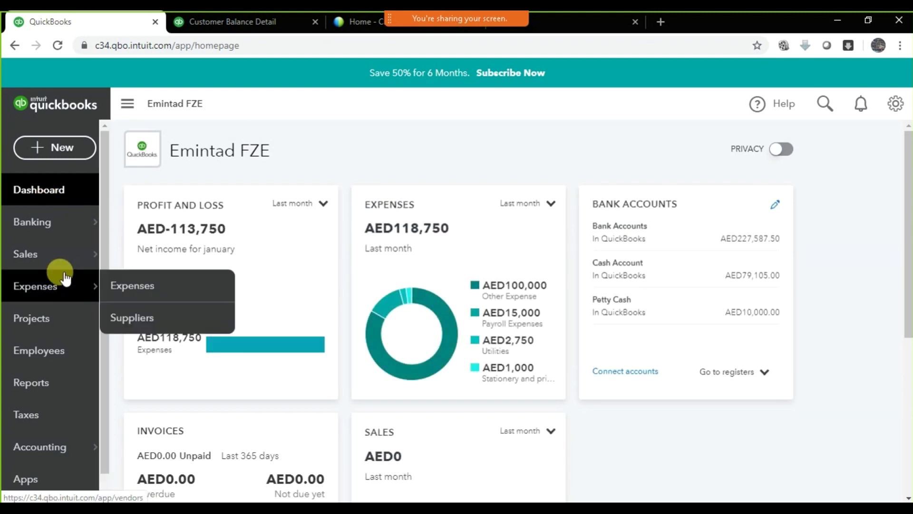
left_click(235, 22)
scroll(666, 404, "down", 3)
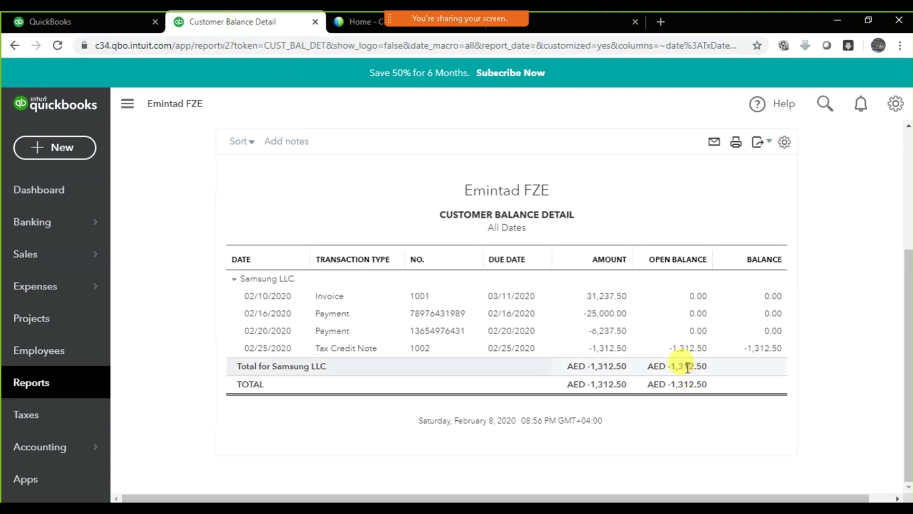
left_click(74, 29)
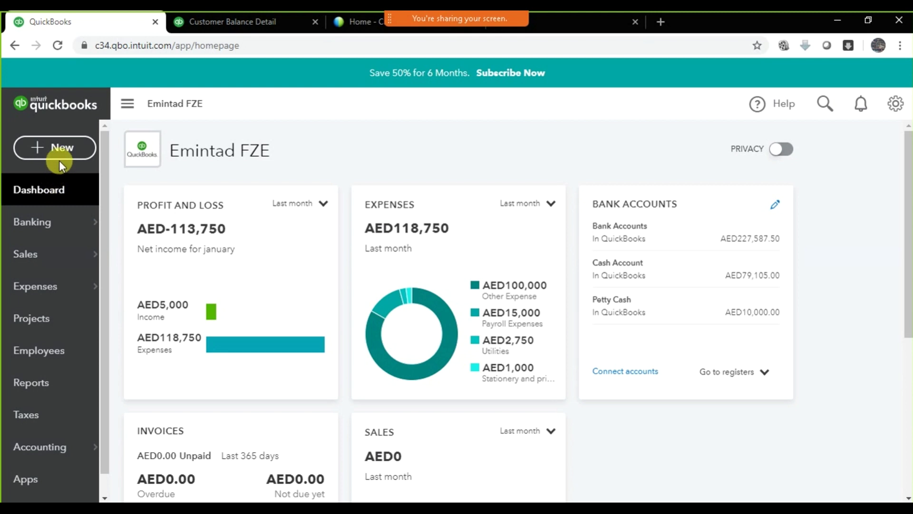
left_click(59, 148)
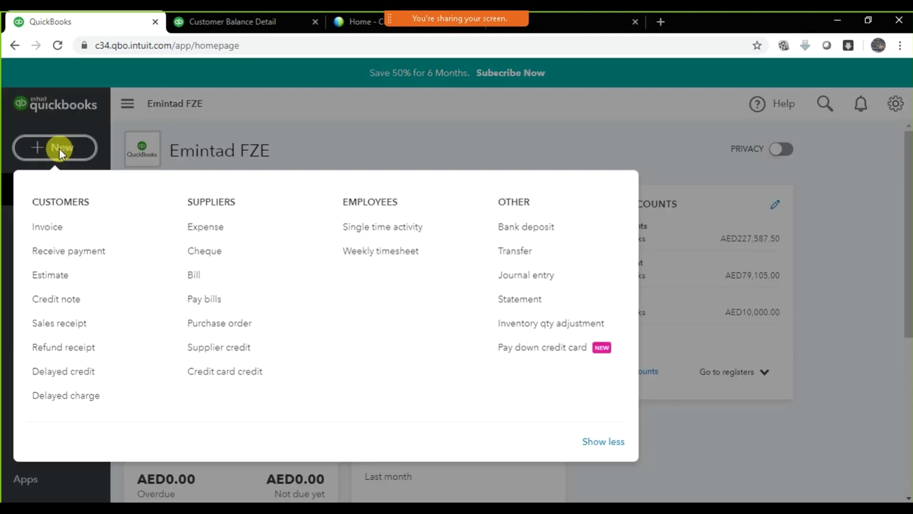
Create a cheque to payee Samsung LLC from Dubai Islamic Bank, dated 03/01/2020.
left_click(209, 253)
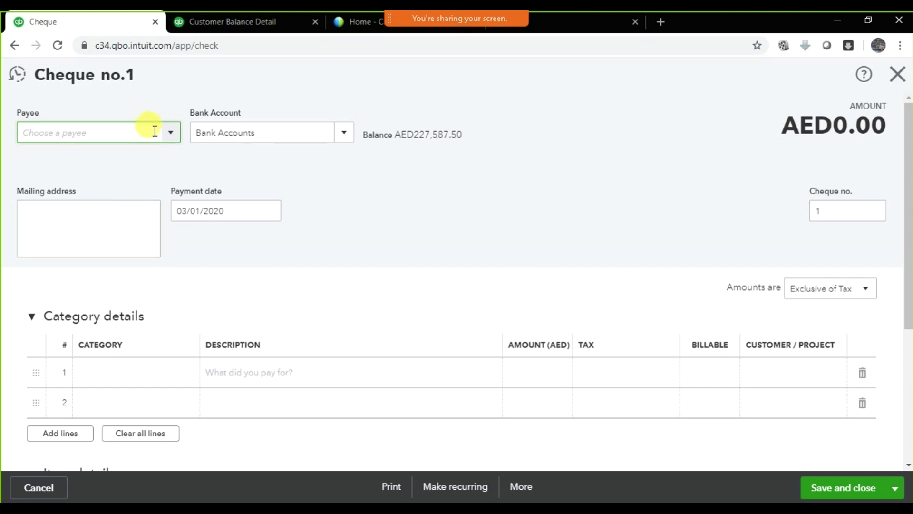
left_click(170, 133)
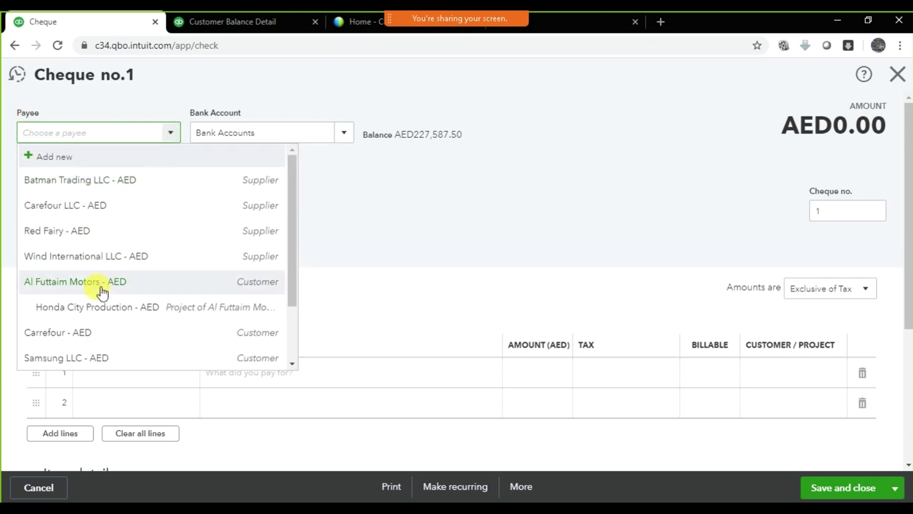
left_click(114, 357)
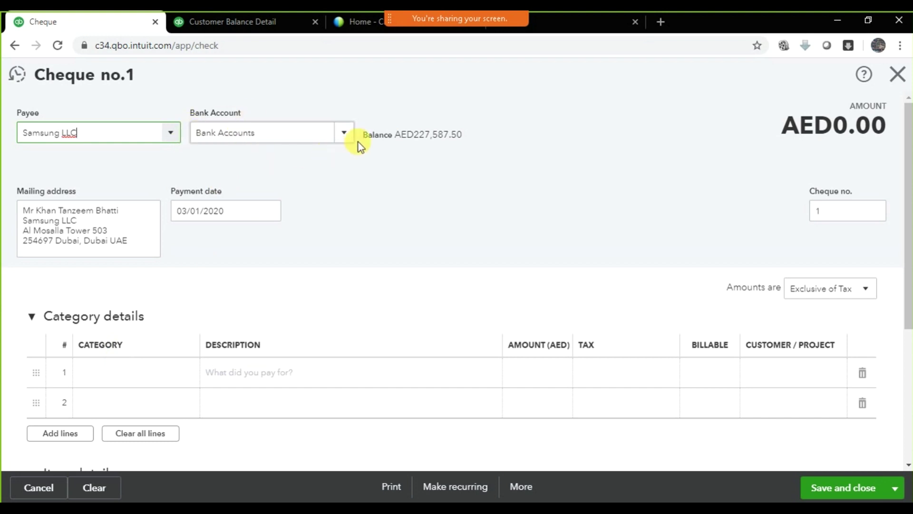
left_click(343, 134)
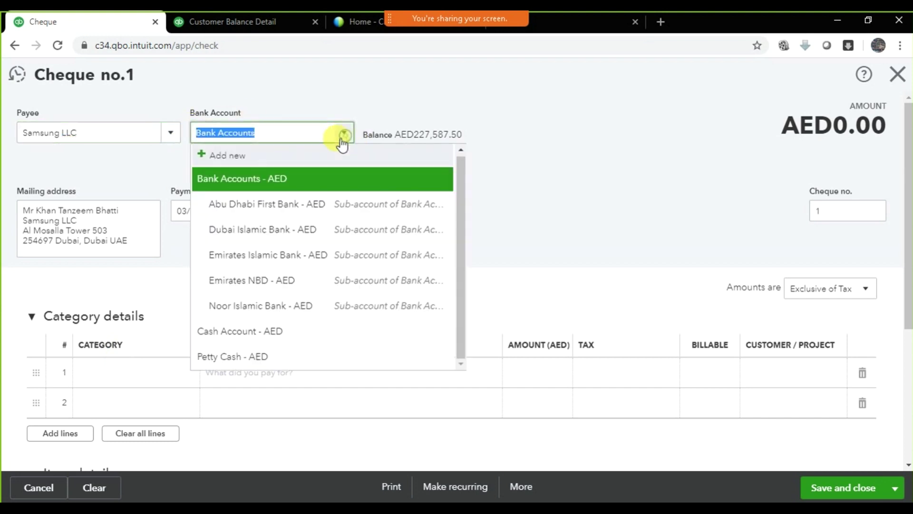
left_click(282, 233)
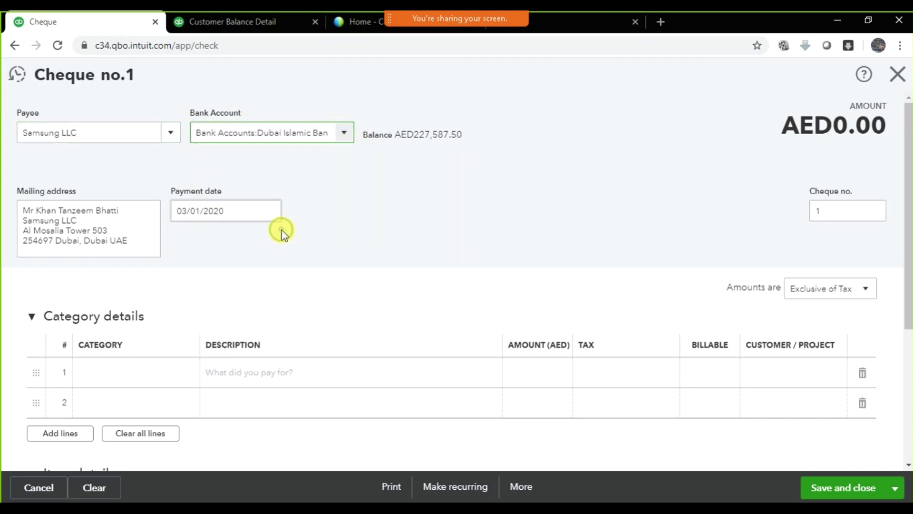
left_click(122, 215)
left_click(247, 212)
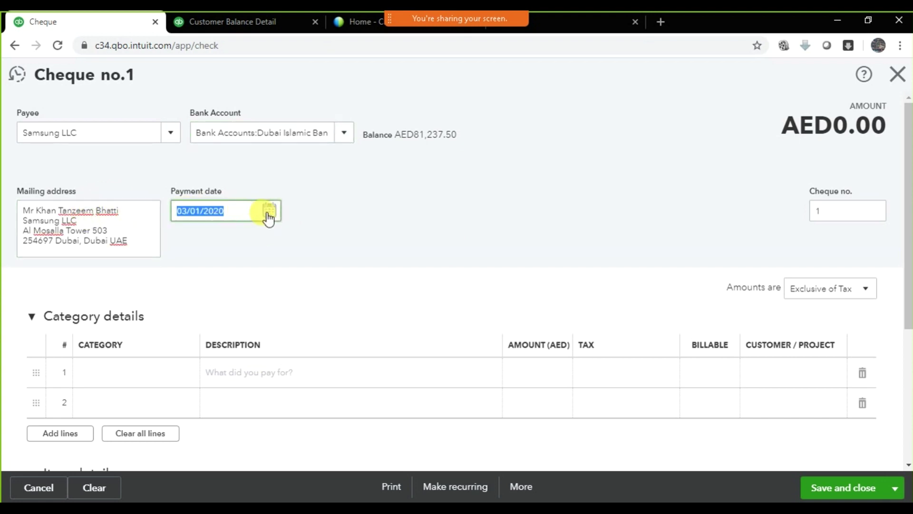
left_click(269, 210)
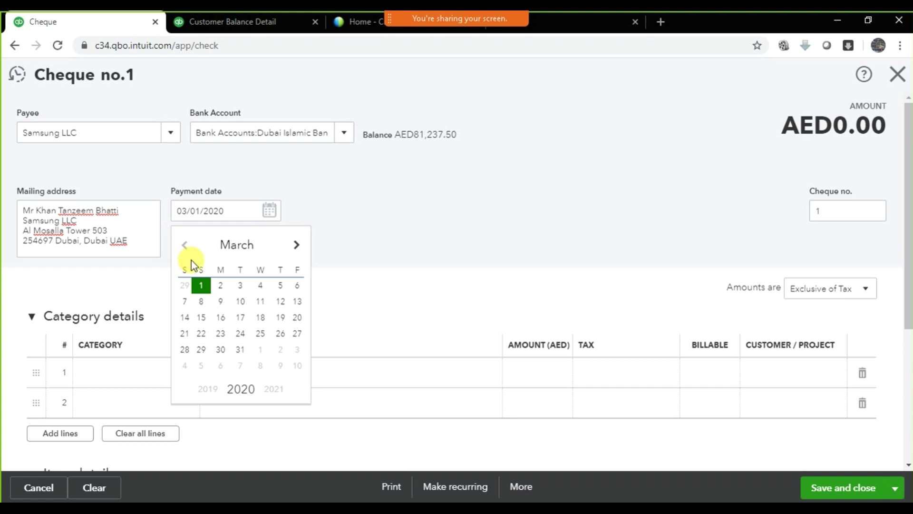
Keep the 1 March 2020 date and charge category line 1 to Accounts Receivable (A/R).
left_click(201, 286)
scroll(230, 302, "down", 3)
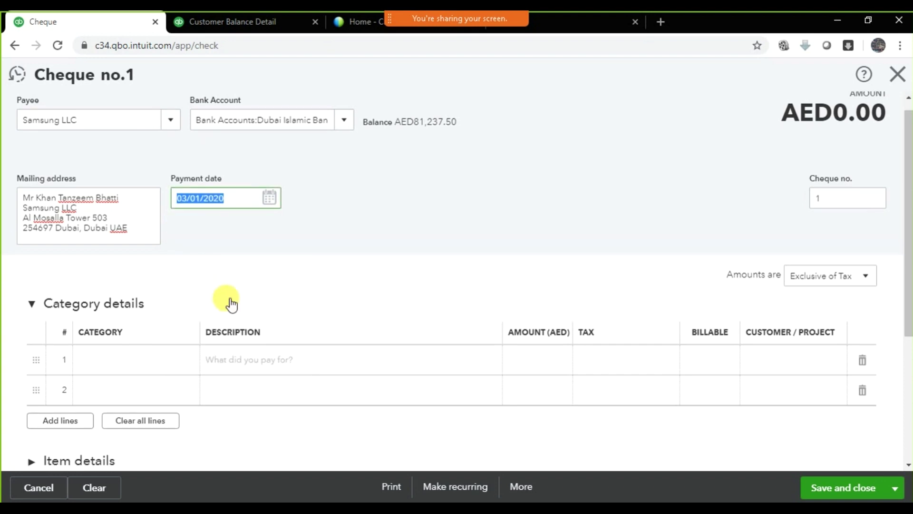
left_click(185, 246)
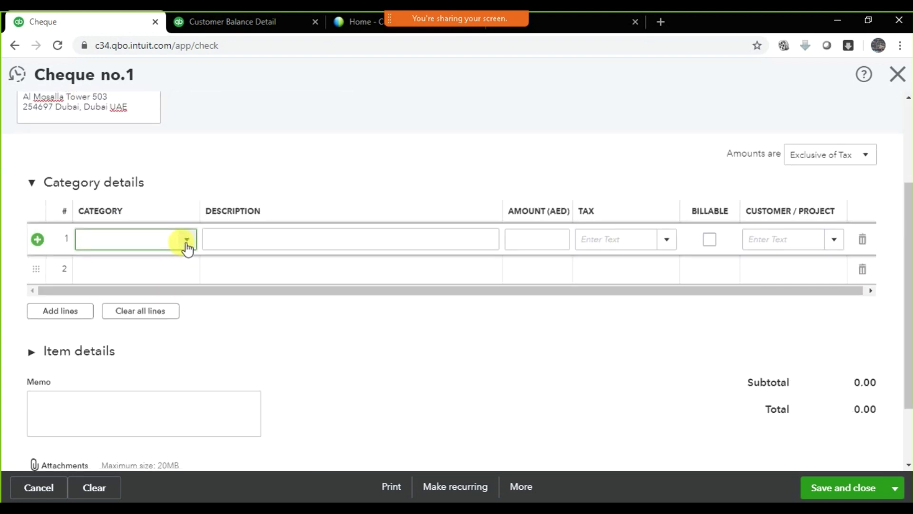
left_click(187, 242)
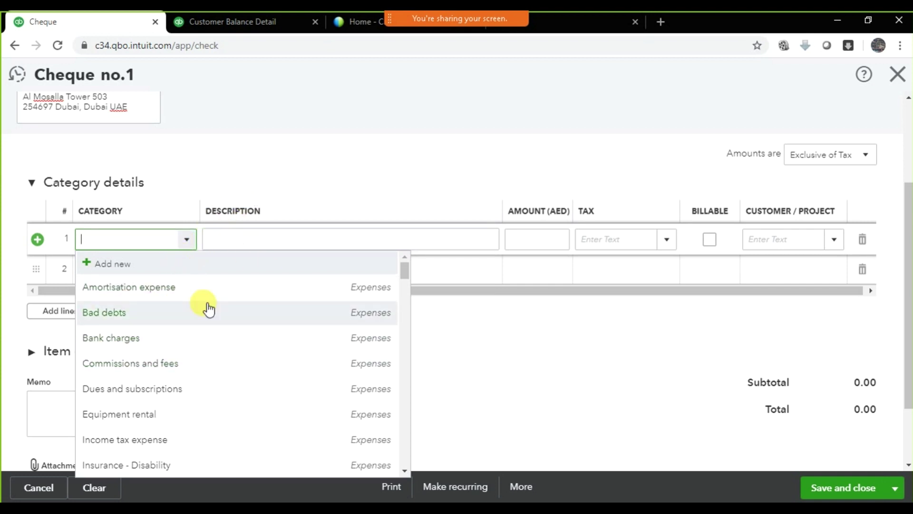
type("Account")
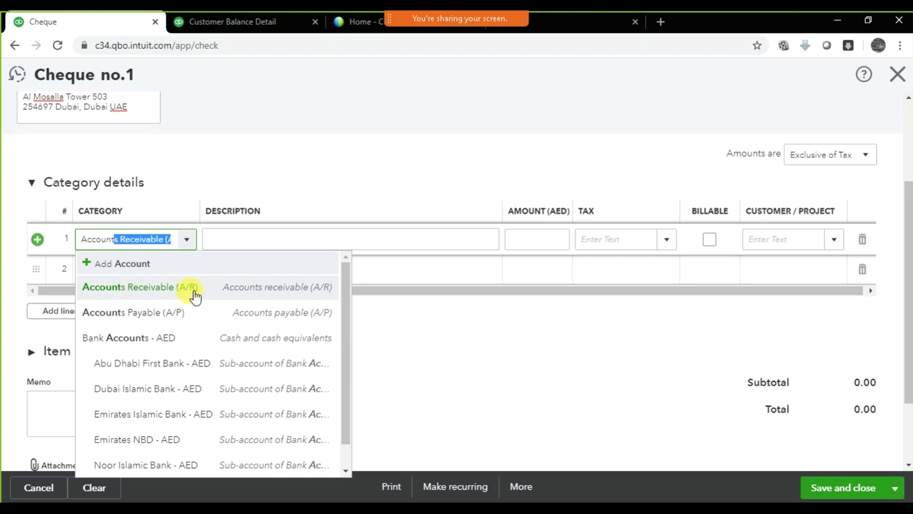
left_click(195, 290)
Describe the line as 'Refund paid to samsung' with amount 1,312.50, leaving tax unset.
key("Tab")
type("Refund paid to samsung")
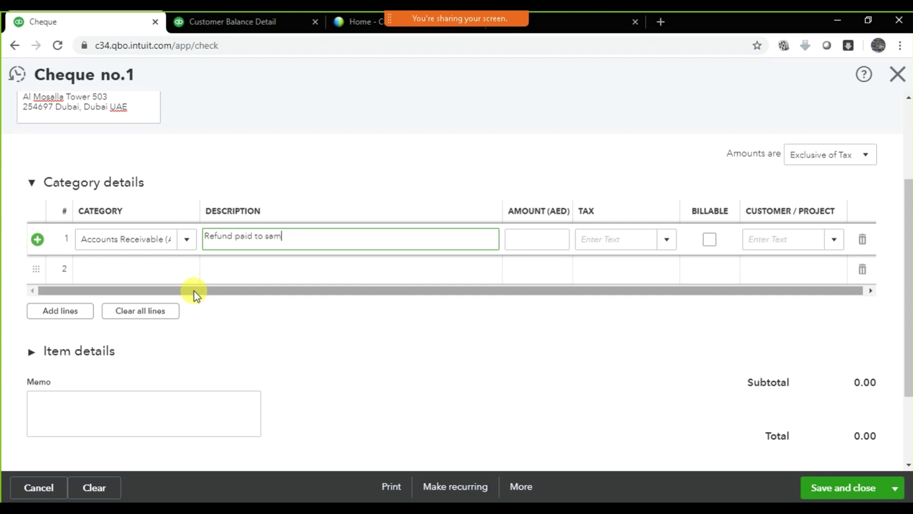
key("Tab")
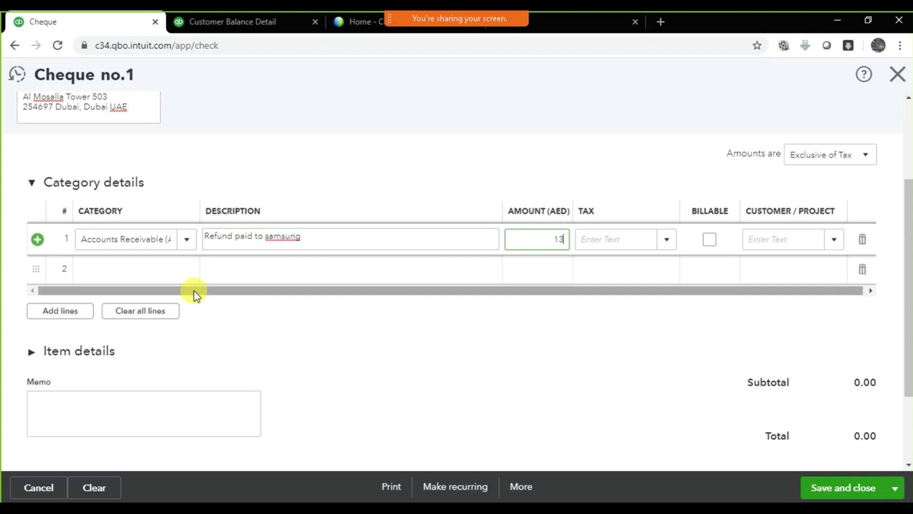
key("Tab")
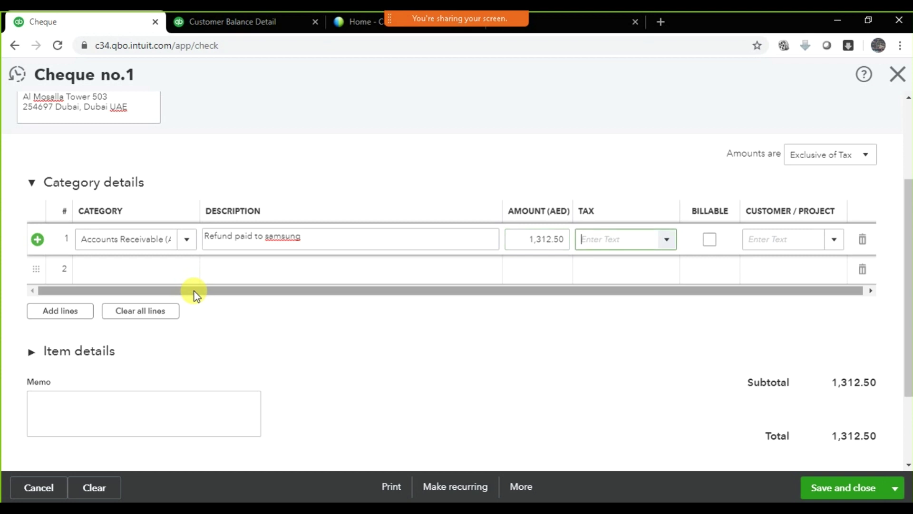
left_click(664, 240)
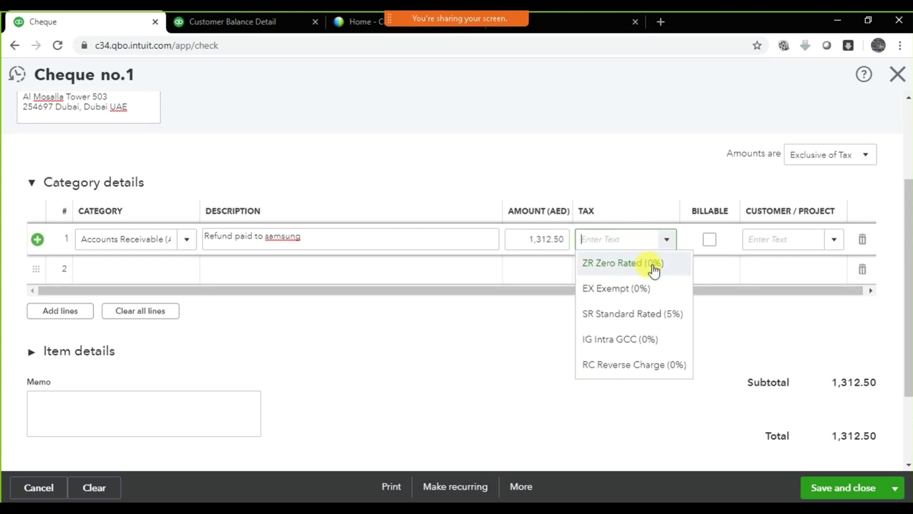
left_click(624, 165)
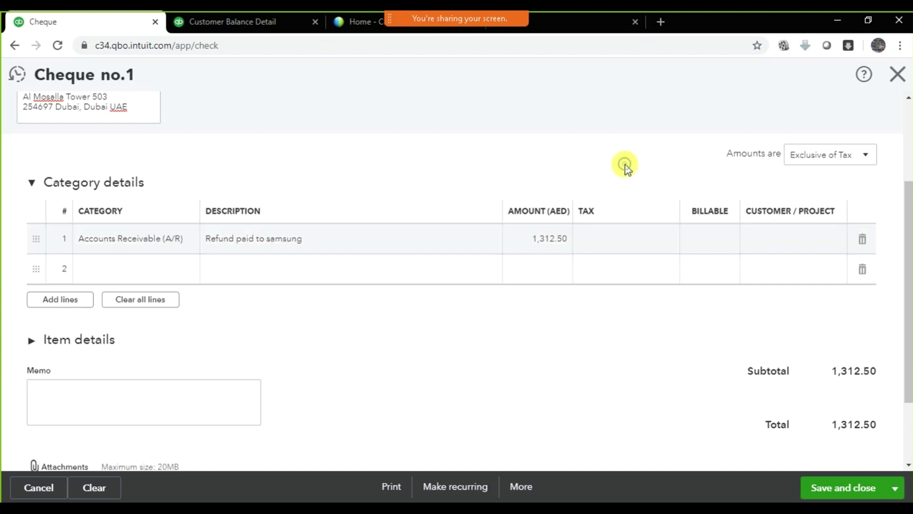
left_click(631, 239)
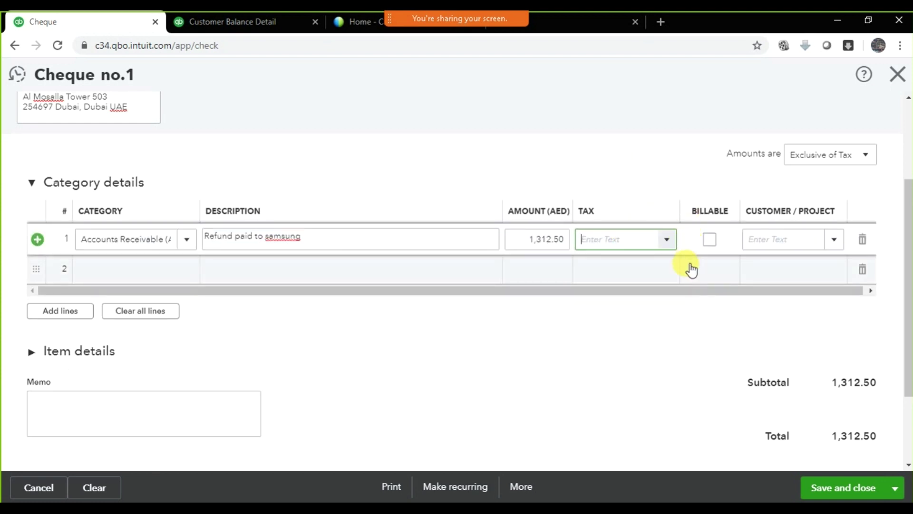
key("Tab")
key("Tab")
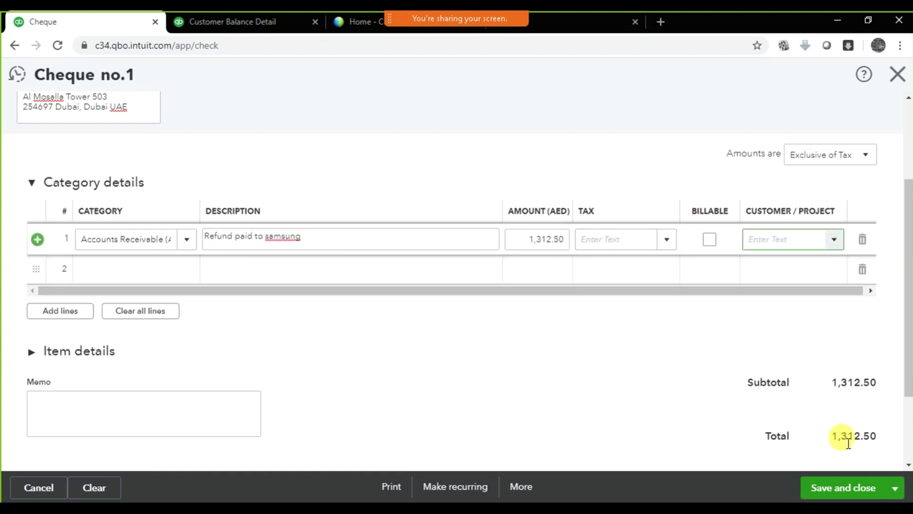
Set the cheque line's tax to ZR Zero Rated and save cheque no. 1.
left_click(854, 490)
scroll(254, 247, "down", 5)
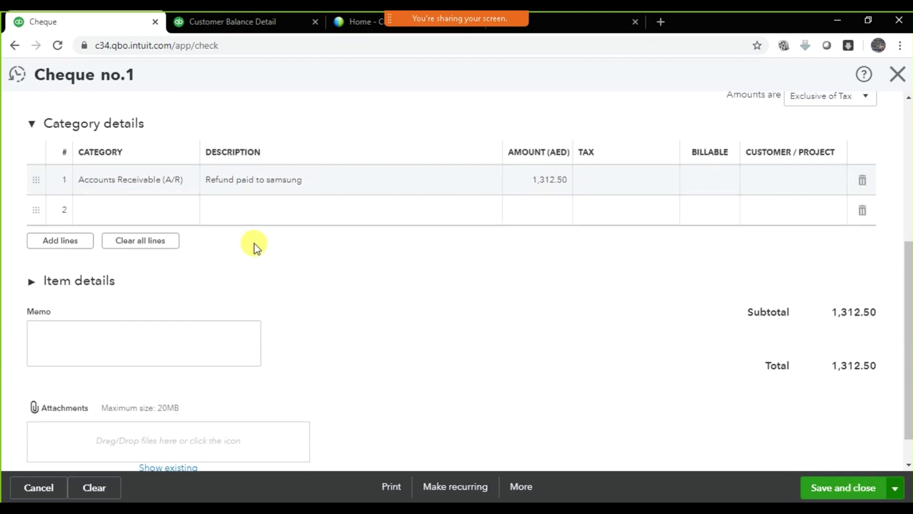
scroll(254, 248, "up", 3)
left_click(637, 309)
left_click(669, 313)
left_click(605, 335)
scroll(454, 224, "up", 3)
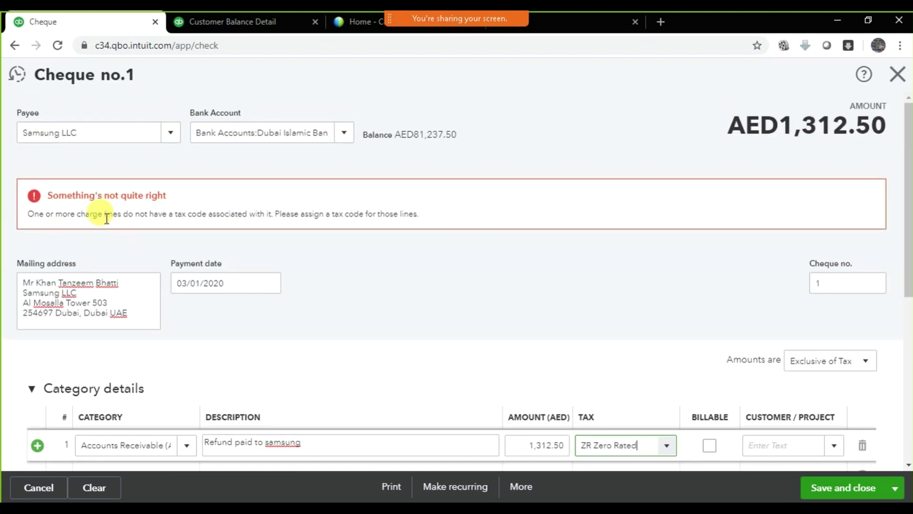
scroll(666, 328, "down", 6)
scroll(694, 342, "up", 4)
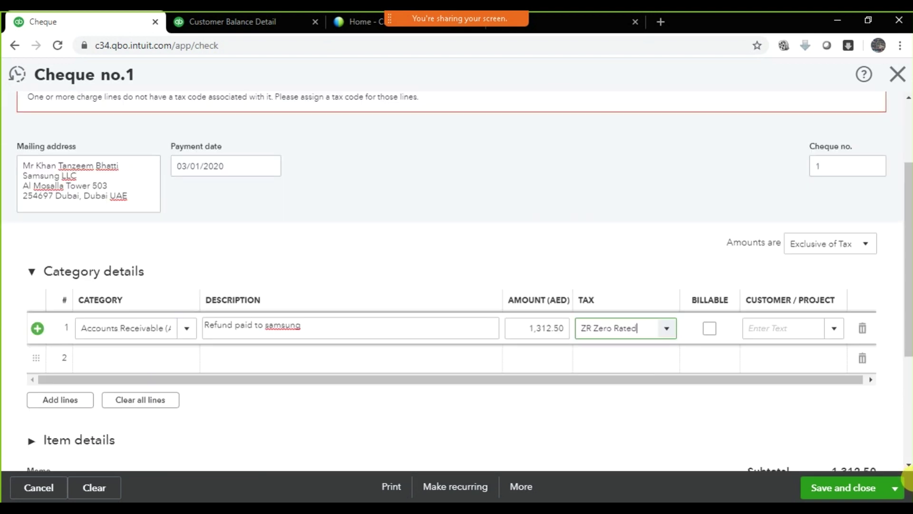
left_click(869, 495)
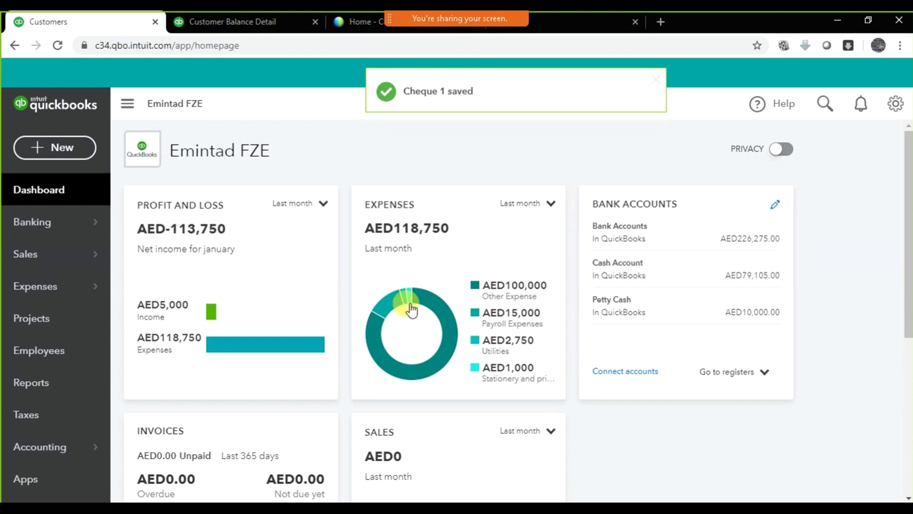
Reload the Customer Balance Detail report to confirm Samsung LLC totals AED0.00, then return to the dashboard.
left_click(237, 21)
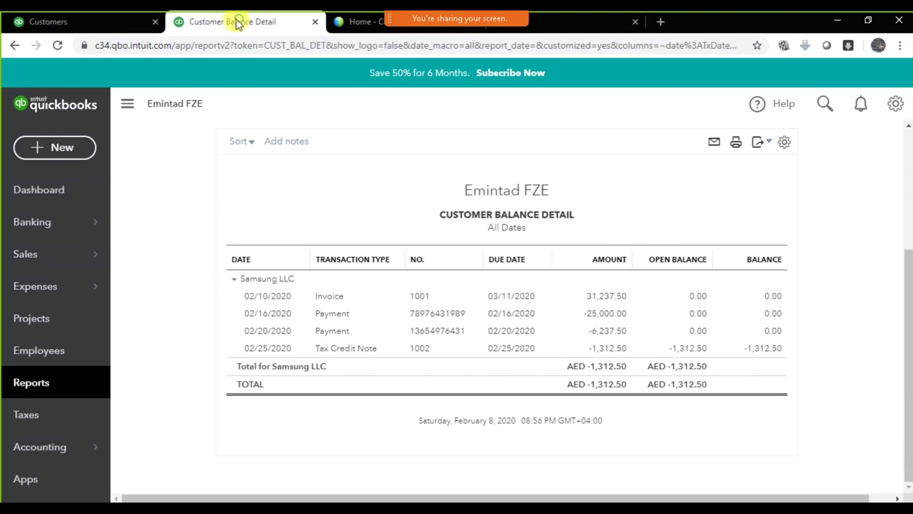
left_click(57, 46)
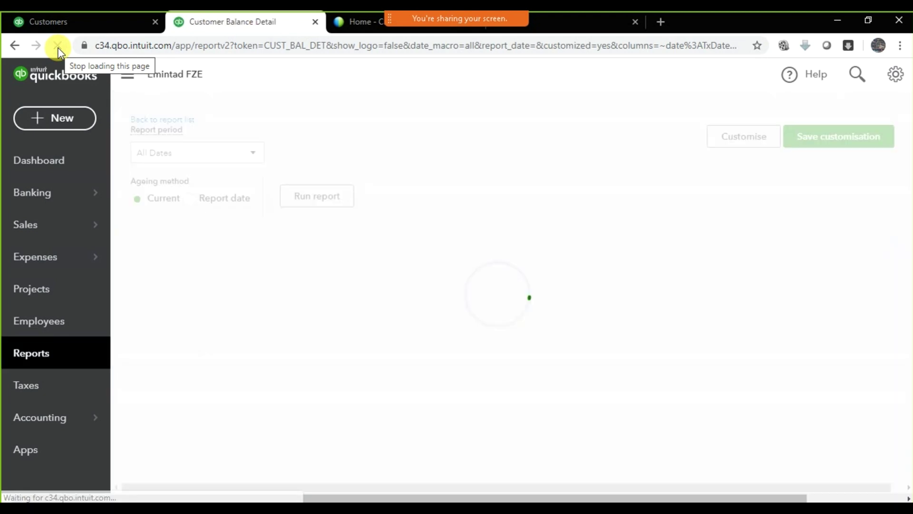
scroll(336, 361, "down", 3)
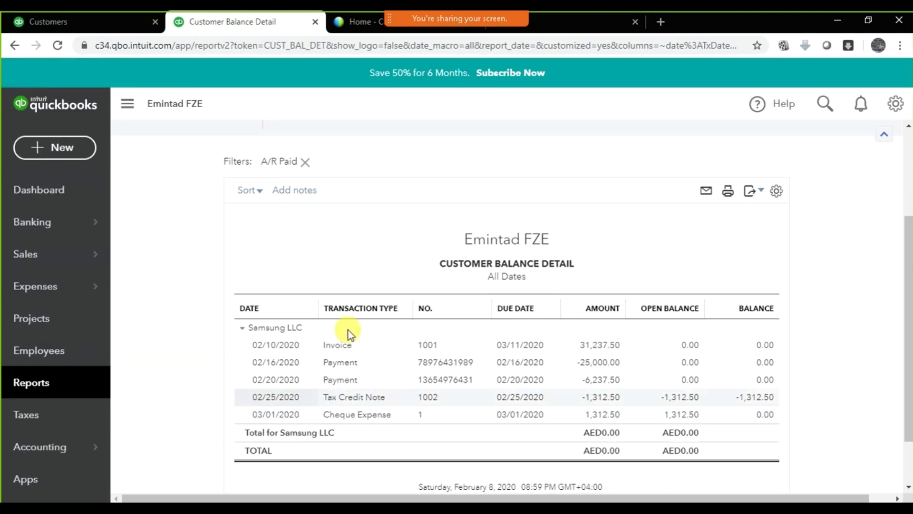
left_click(121, 24)
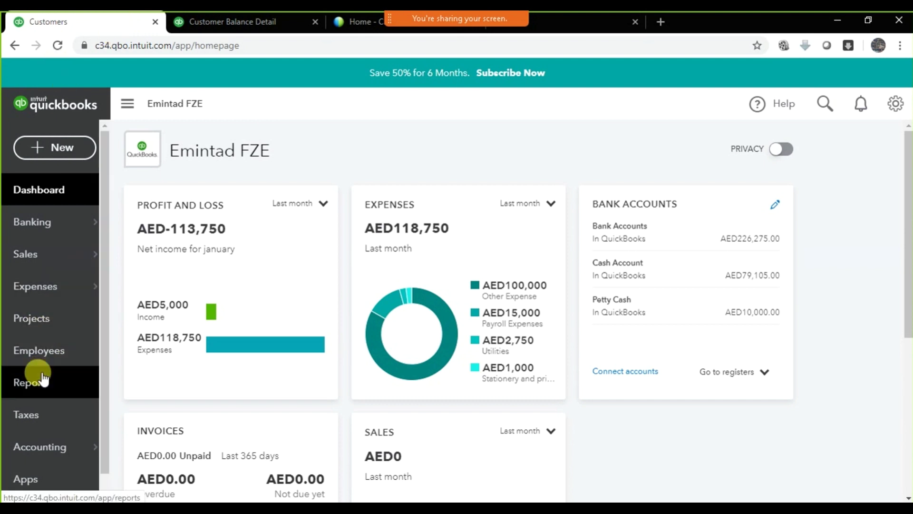
From the Customers list, open Samsung LLC's page and review its transaction list.
mouse_move(27, 257)
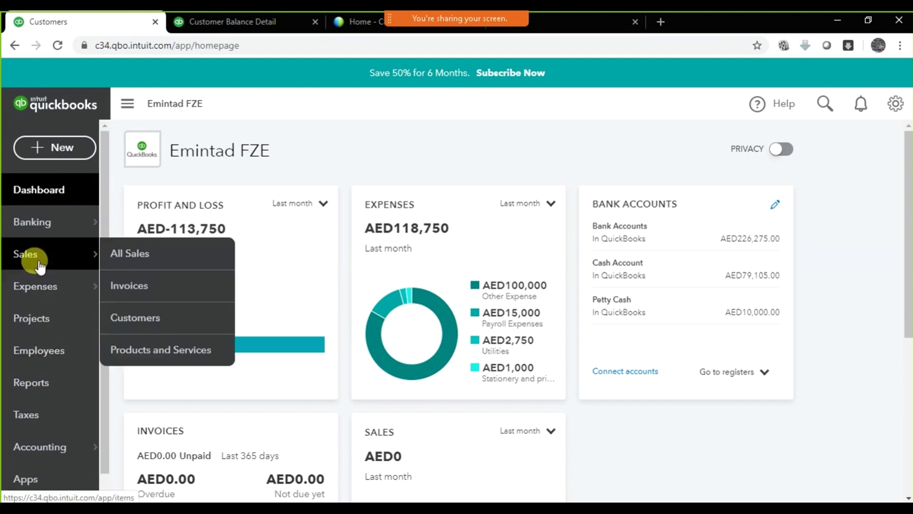
left_click(150, 323)
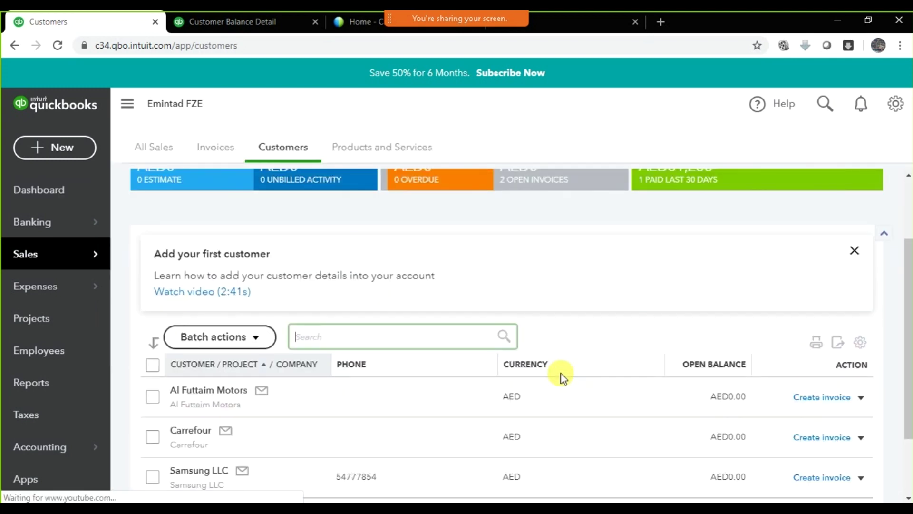
scroll(214, 428, "down", 2)
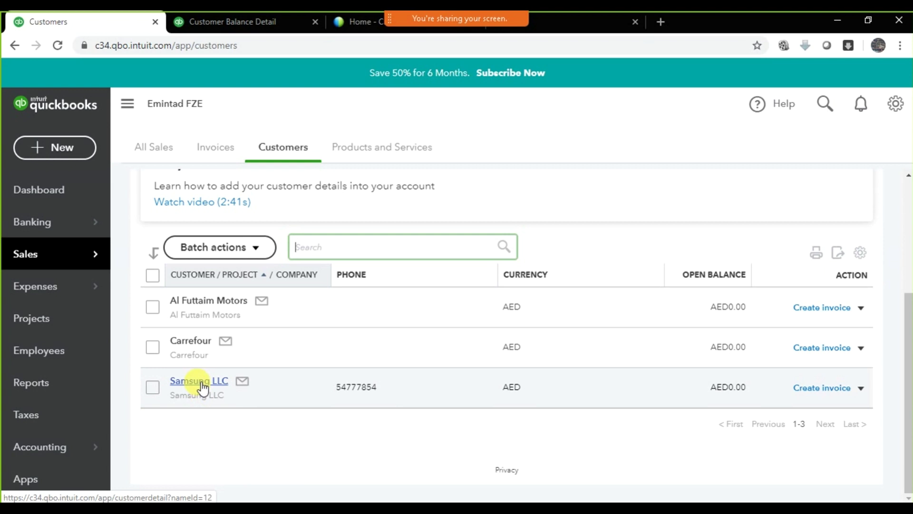
left_click(199, 381)
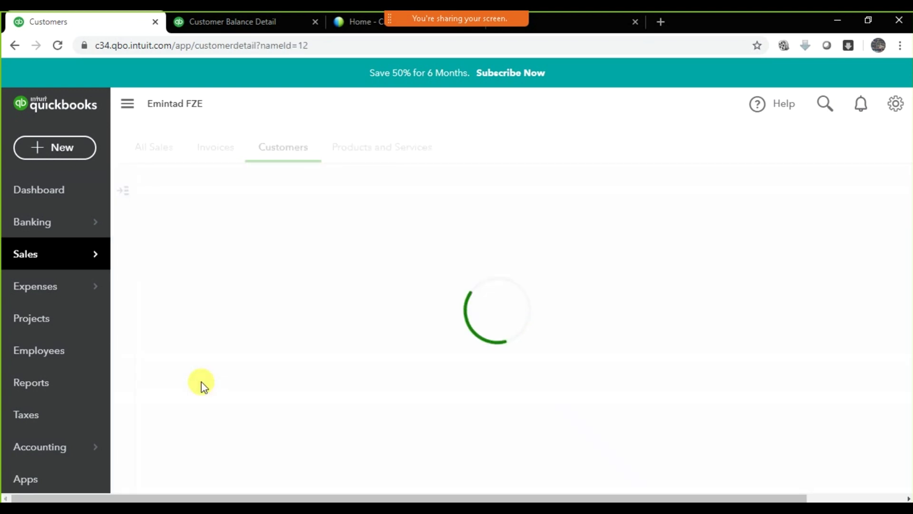
scroll(320, 379, "down", 1)
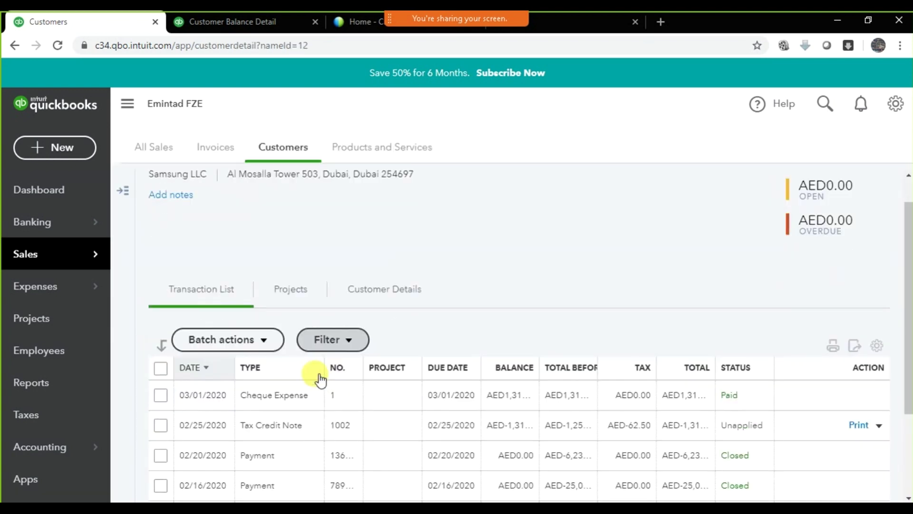
scroll(320, 379, "down", 3)
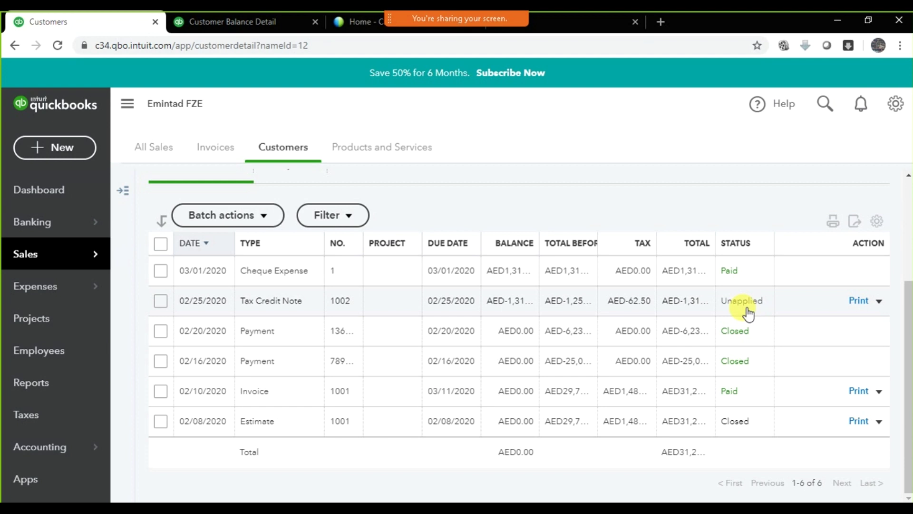
Start a Receive Payment for customer Samsung LLC dated 03/01/2020.
left_click(61, 148)
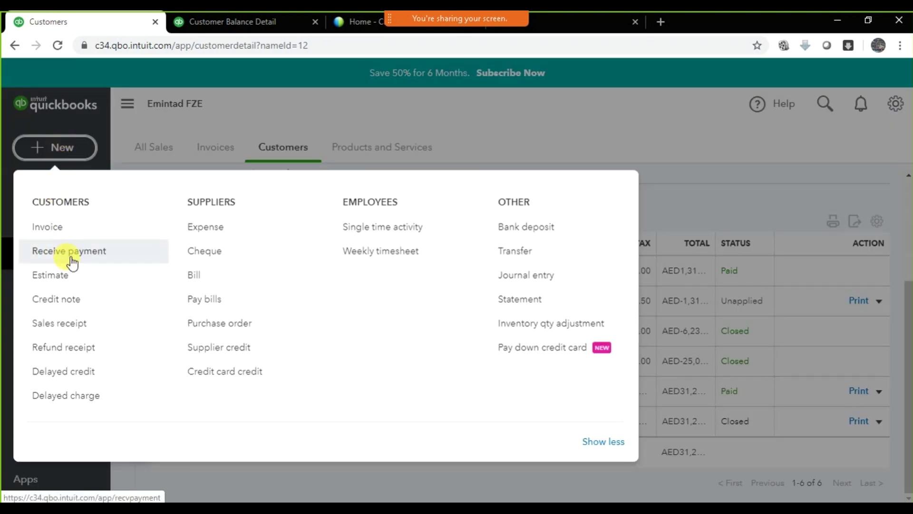
left_click(72, 252)
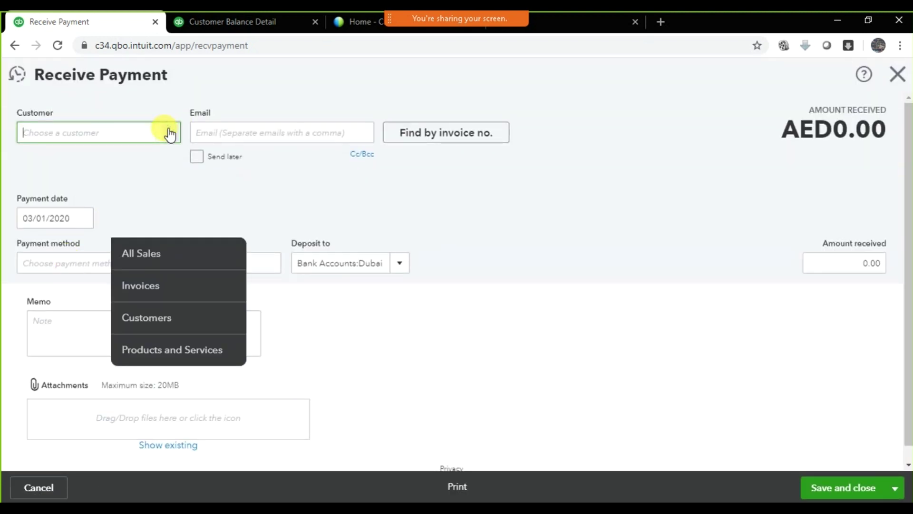
left_click(170, 134)
left_click(90, 260)
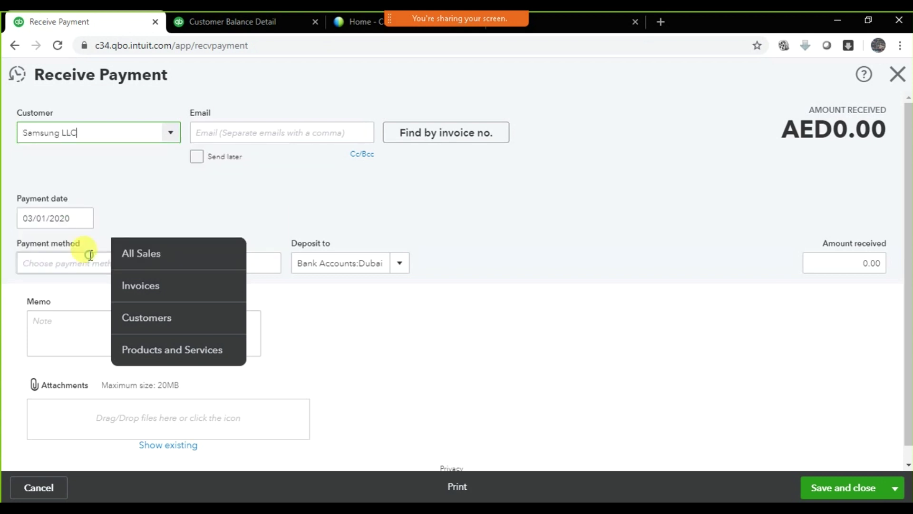
left_click(247, 198)
left_click(84, 220)
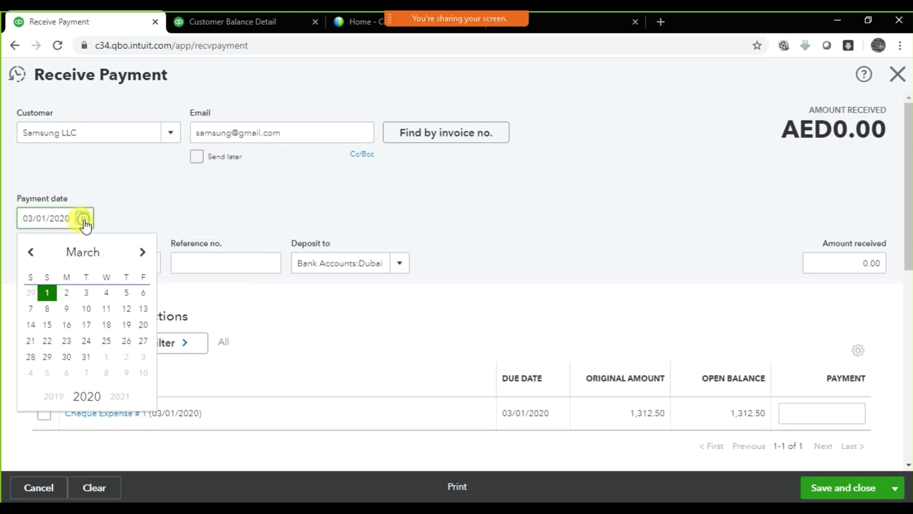
left_click(44, 291)
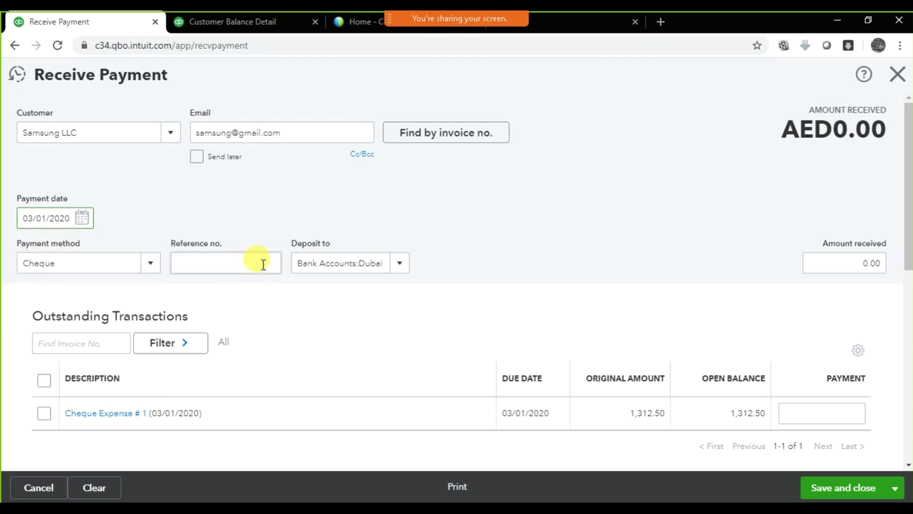
Enter reference 456781 and apply Tax Credit Note 1002 against Cheque Expense 1.
left_click(219, 263)
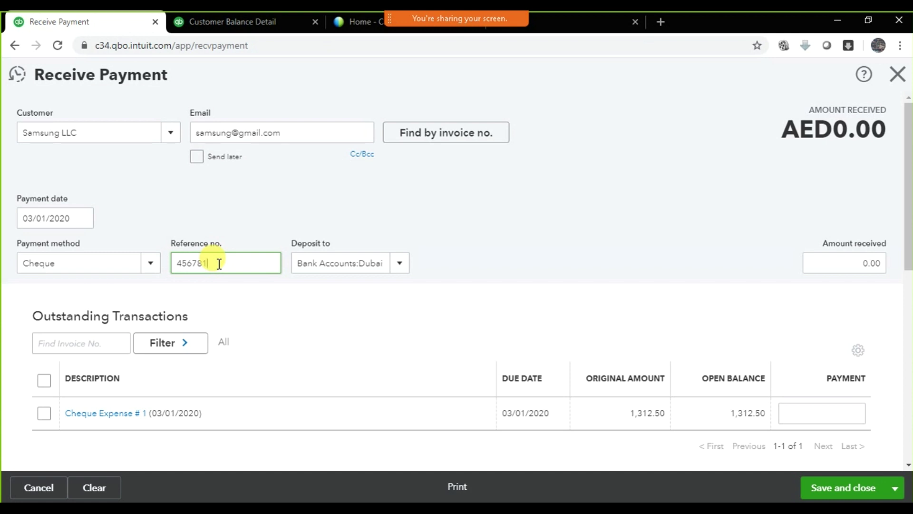
scroll(96, 293, "down", 3)
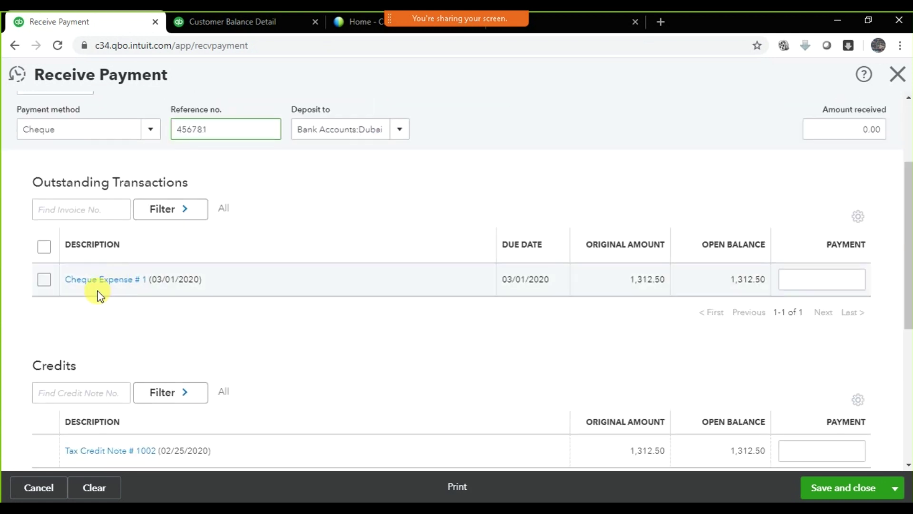
left_click(44, 280)
scroll(48, 291, "down", 4)
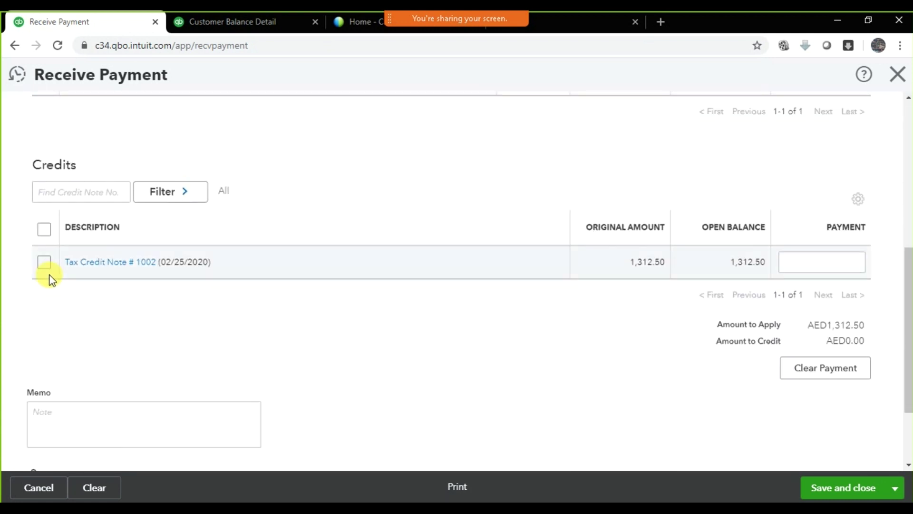
left_click(45, 262)
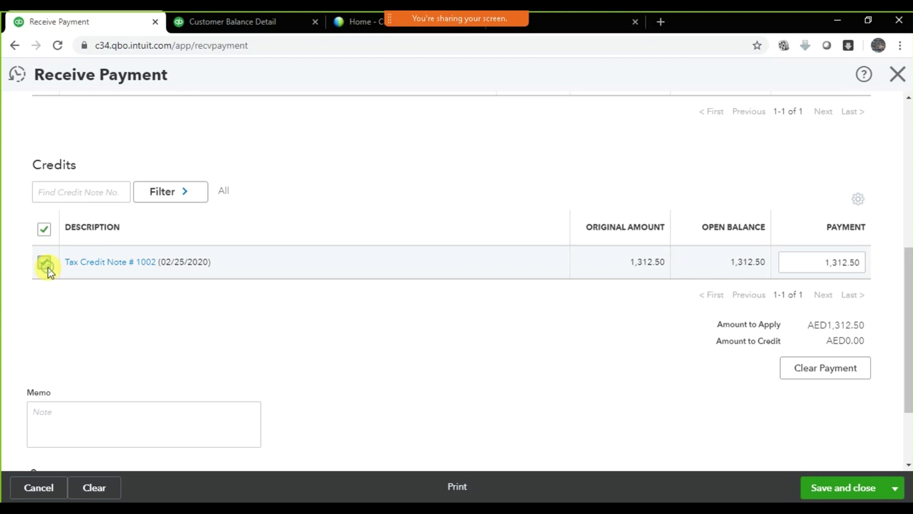
scroll(44, 286, "up", 5)
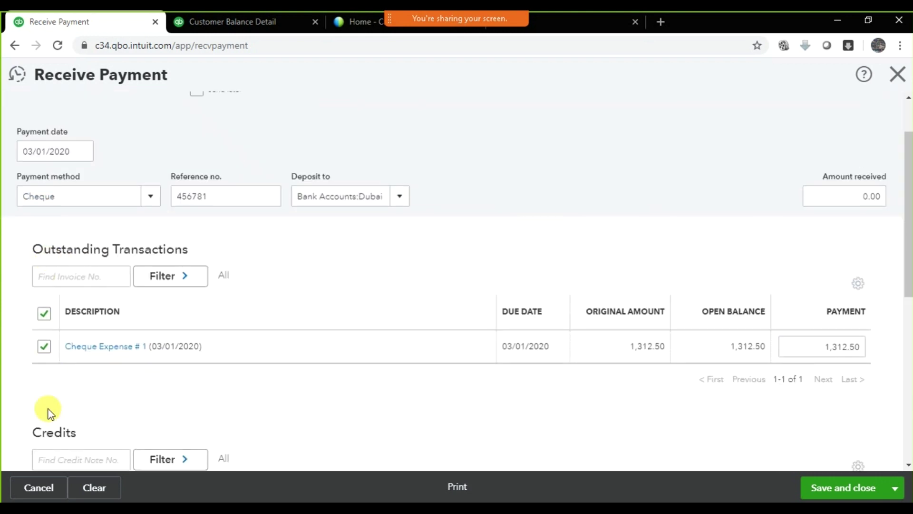
scroll(372, 387, "down", 7)
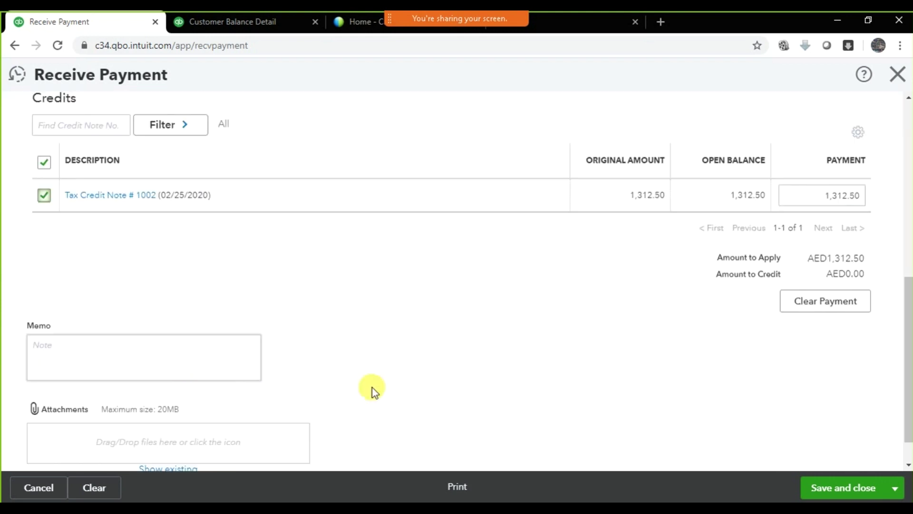
Save payment 456781, check Samsung LLC's transactions, and reload the Customer Balance Detail report.
left_click(864, 490)
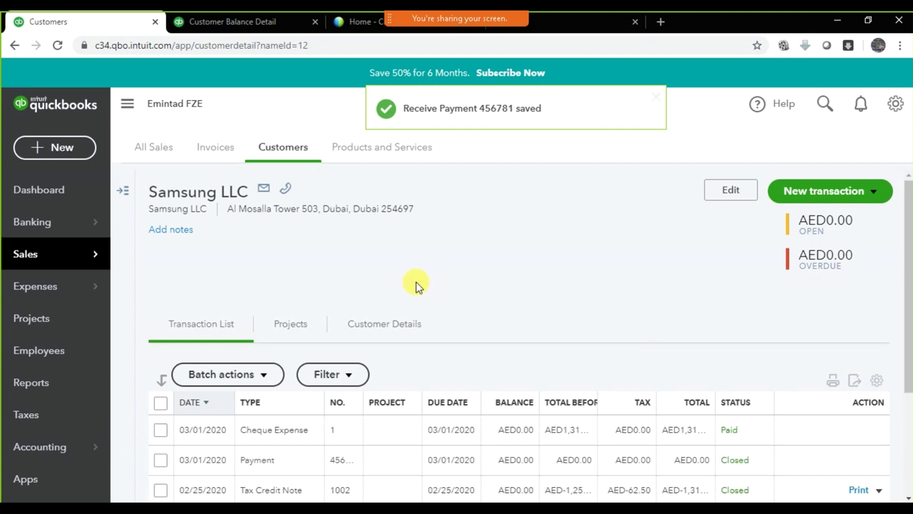
scroll(428, 309, "down", 1)
scroll(392, 371, "down", 2)
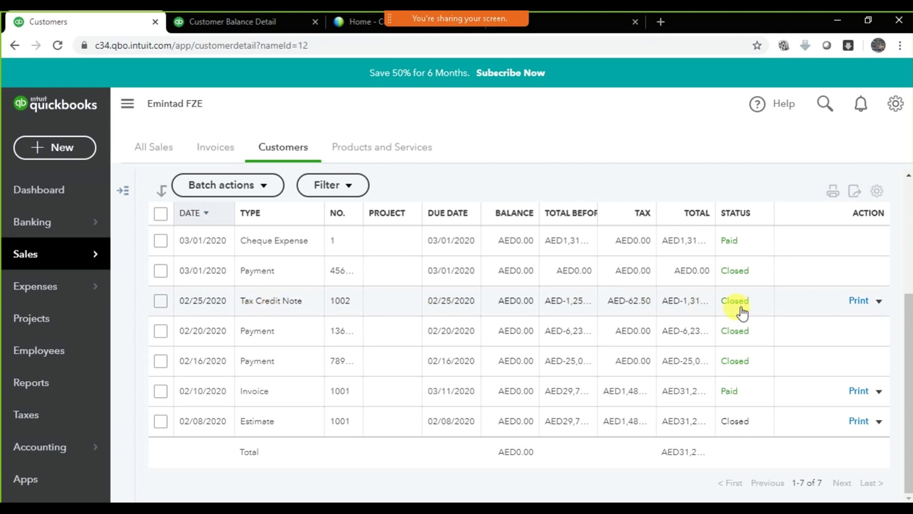
left_click(300, 22)
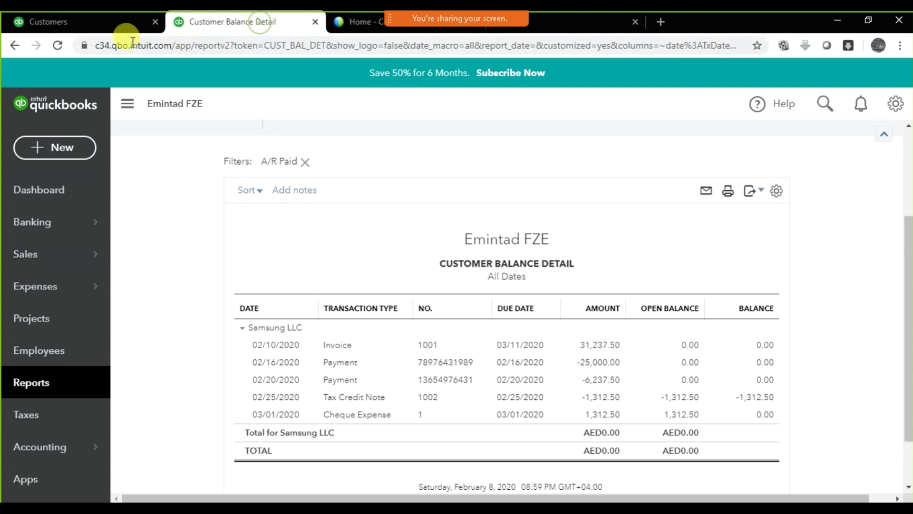
left_click(58, 50)
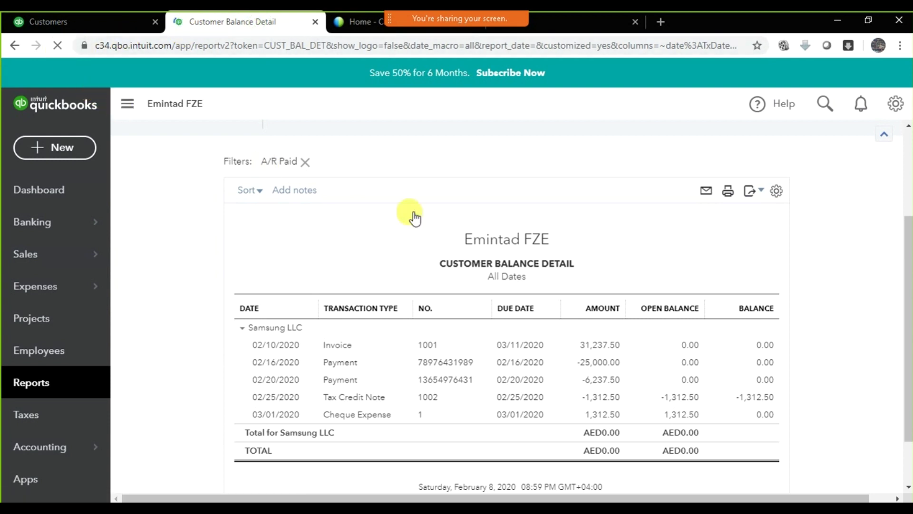